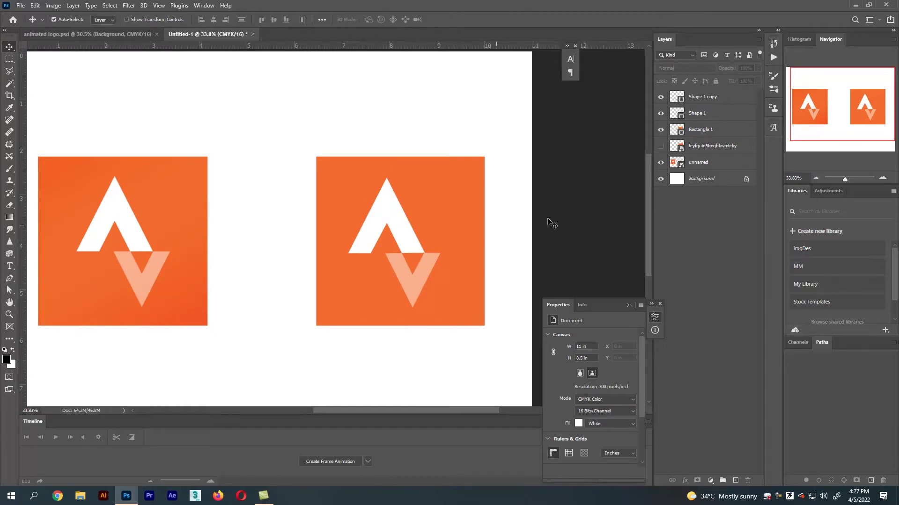
Compare the STRAVA wordmark image with the arrow logo by toggling the visibility of their layers
drag(660, 133, 660, 96)
click(660, 146)
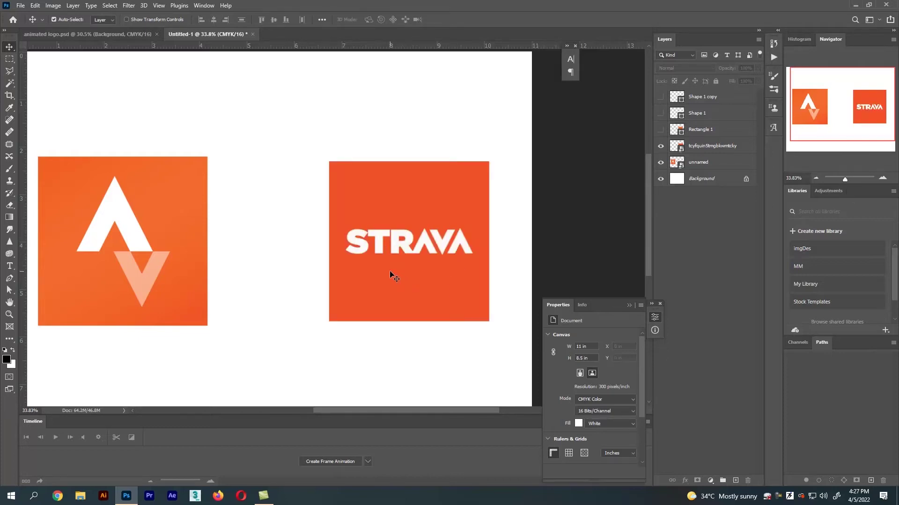
click(661, 146)
click(660, 132)
click(660, 113)
click(660, 97)
Show the STRAVA wordmark layer at the top of the layer stack and scale it to about 3.56 in square, covering the orange square
click(660, 146)
drag(712, 146, 708, 92)
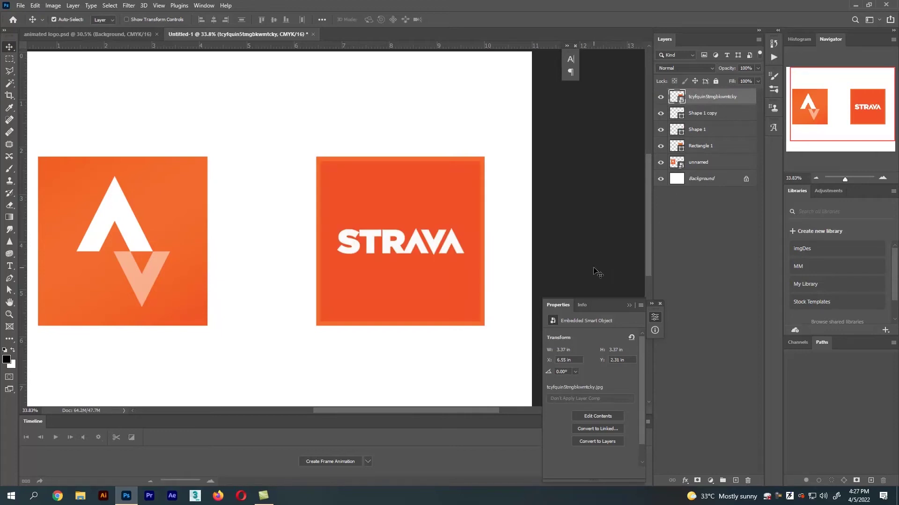
key(ctrl+t)
drag(480, 321, 486, 323)
key(Return)
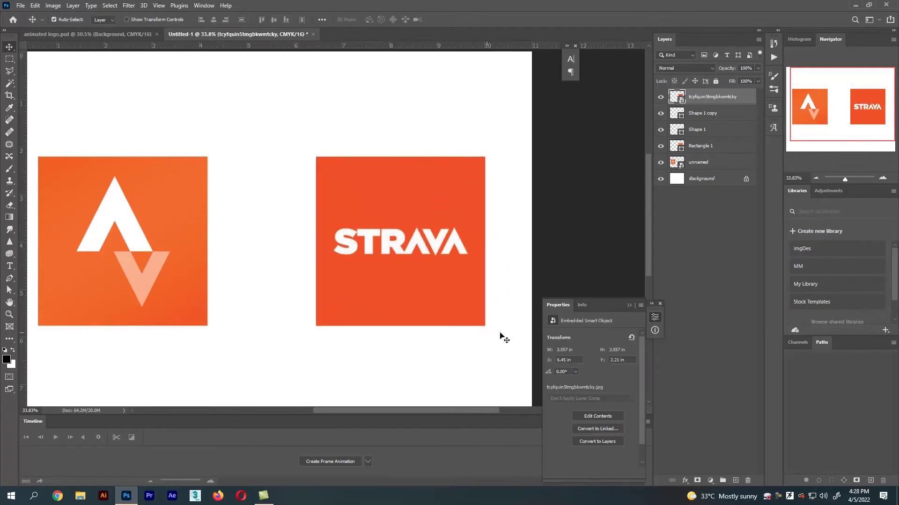
Hide the STRAVA wordmark layer and float the Timeline over the canvas at a larger size
click(660, 97)
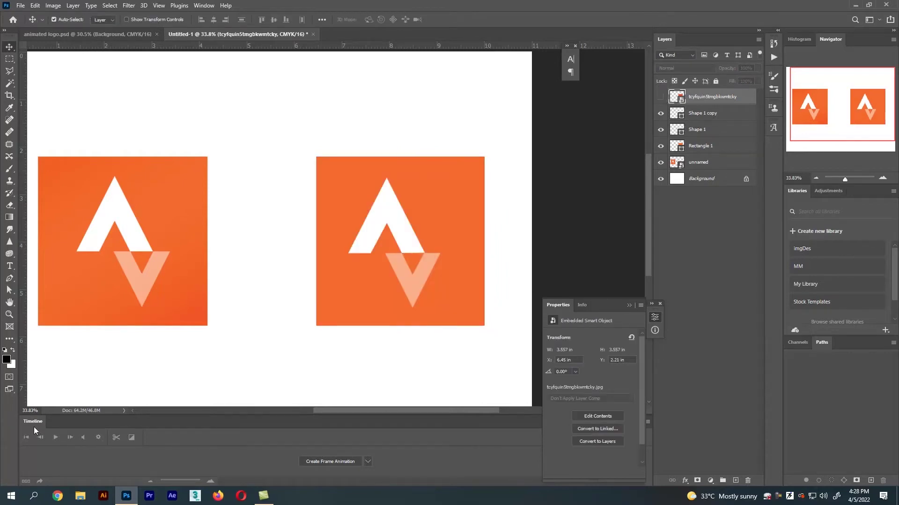
drag(29, 423, 111, 221)
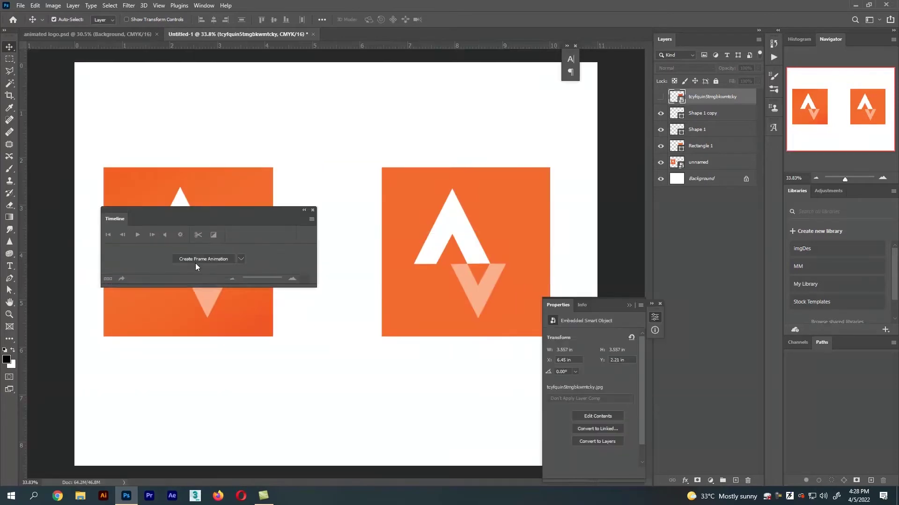
drag(316, 287, 369, 434)
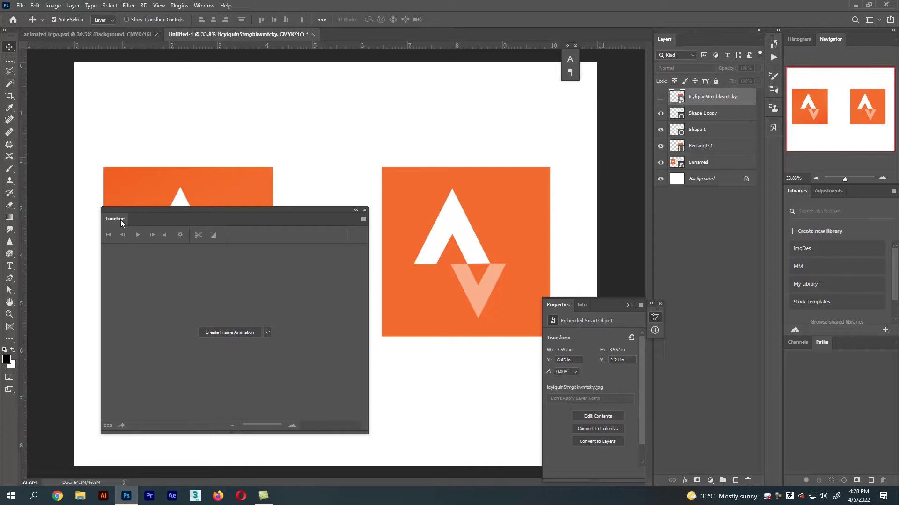
click(204, 5)
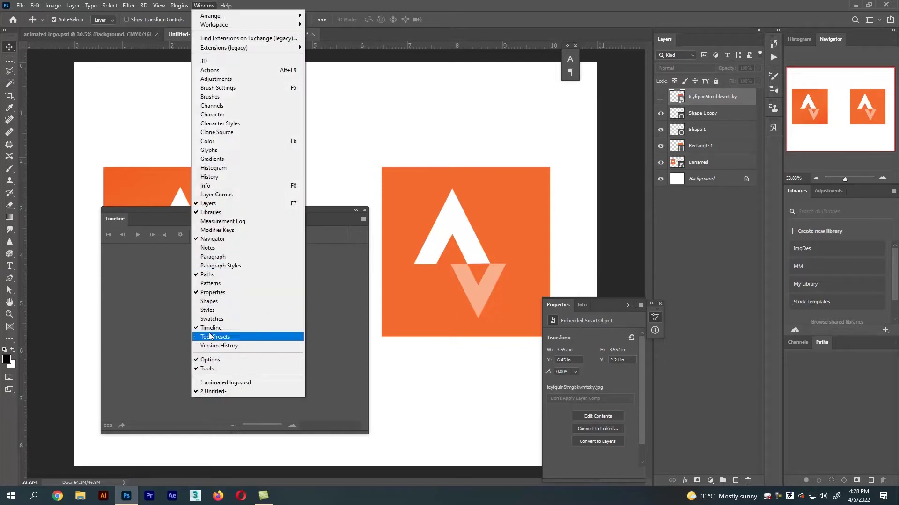
click(322, 216)
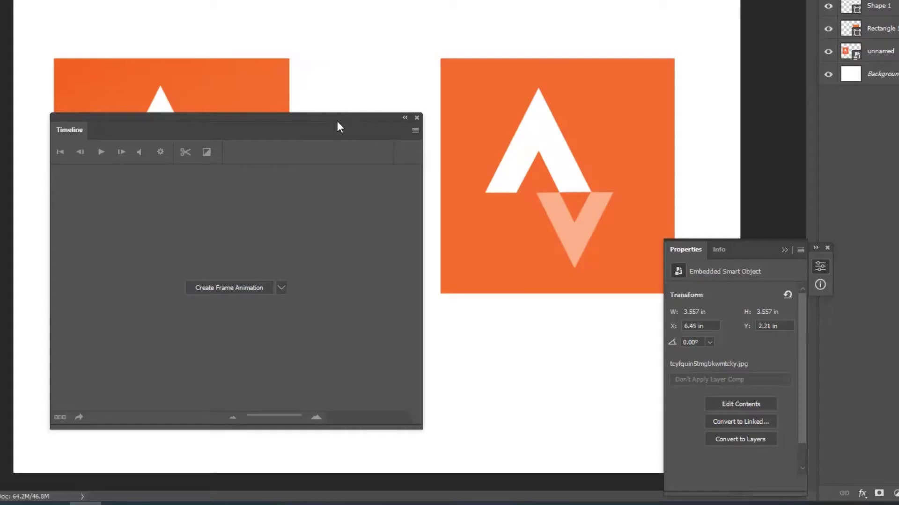
drag(306, 211, 323, 236)
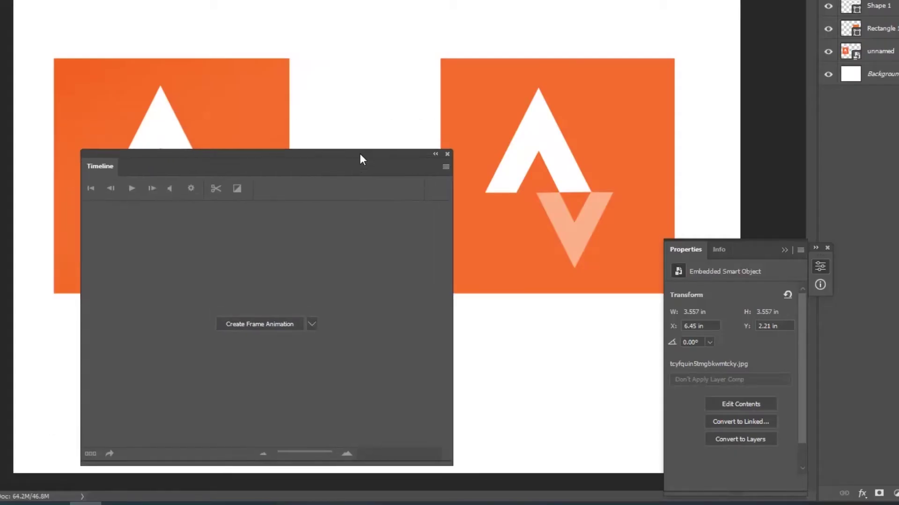
Create a frame animation in the Timeline with the Shape 1 copy layer selected
click(312, 324)
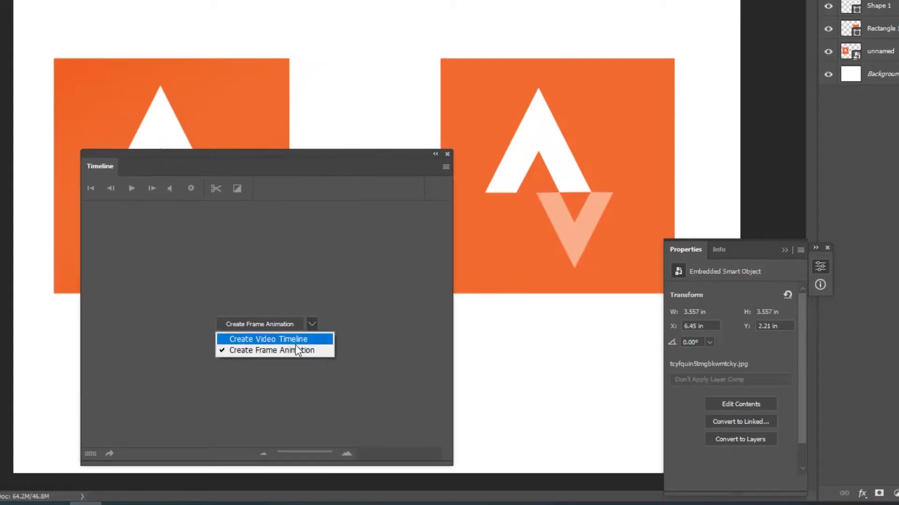
click(262, 350)
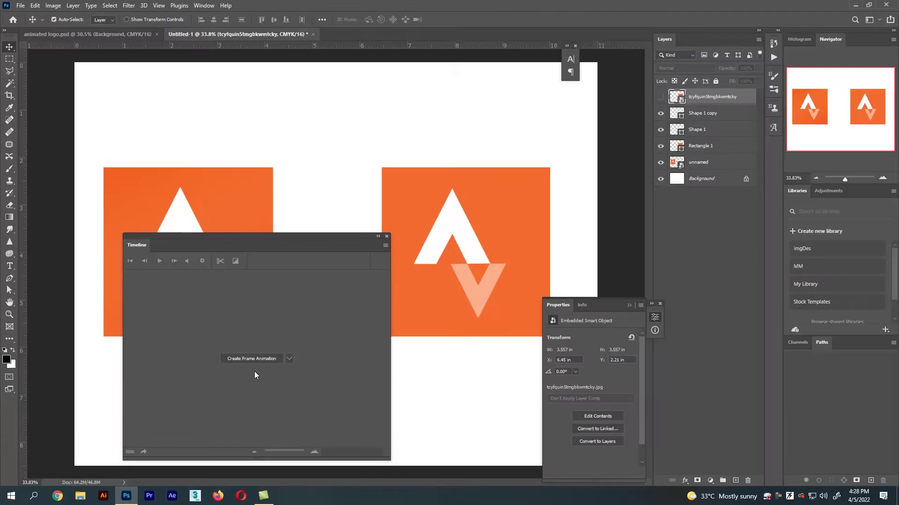
drag(304, 239, 293, 180)
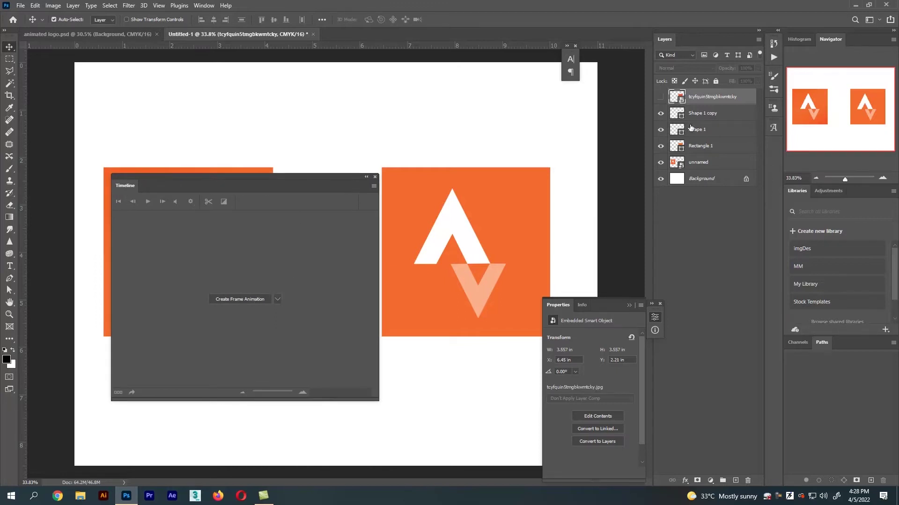
click(715, 116)
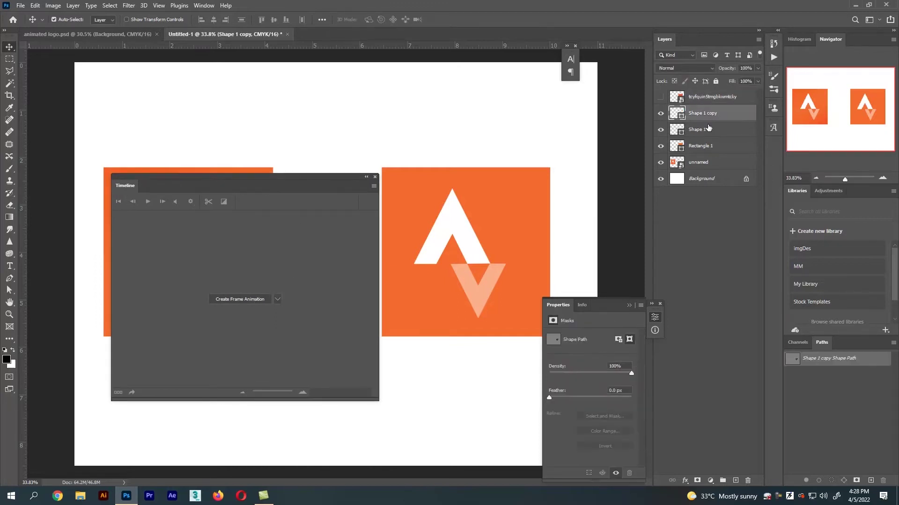
click(248, 299)
Place the Timeline below the reference logo and collapse the Properties to clear the canvas
drag(274, 183, 257, 252)
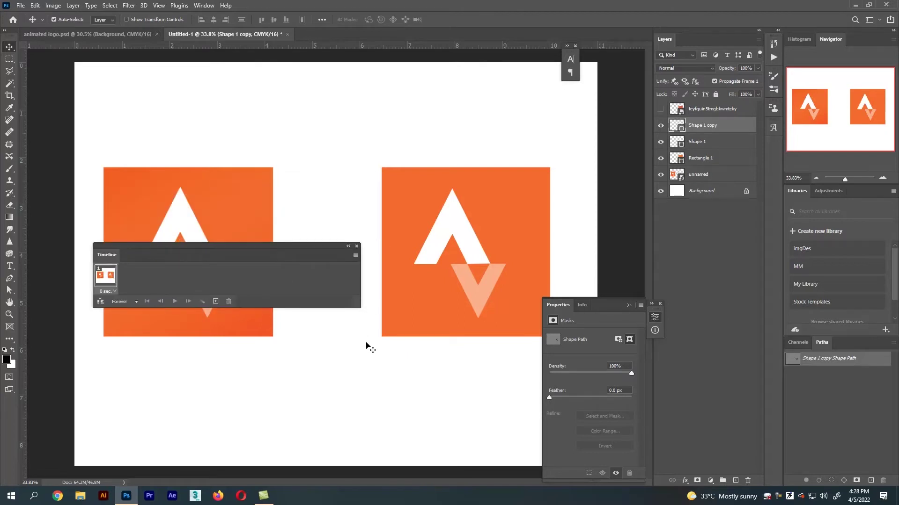
drag(154, 251, 164, 380)
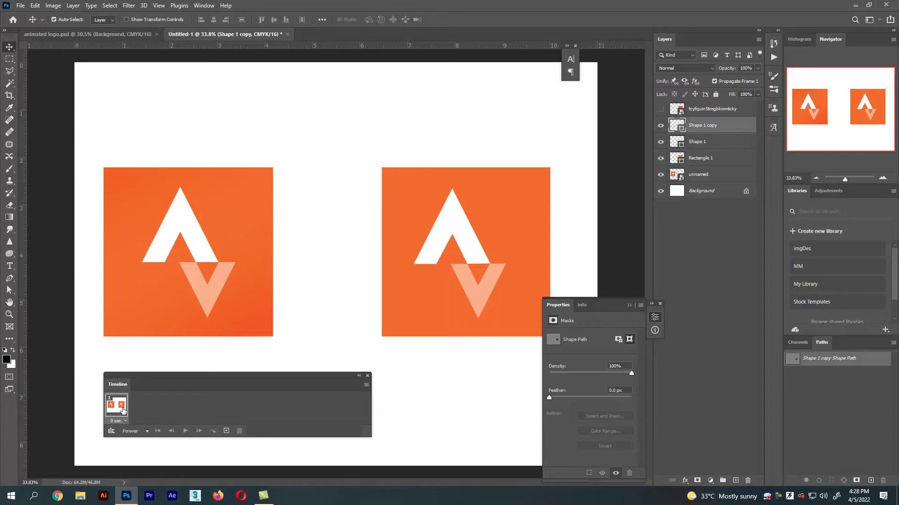
click(629, 305)
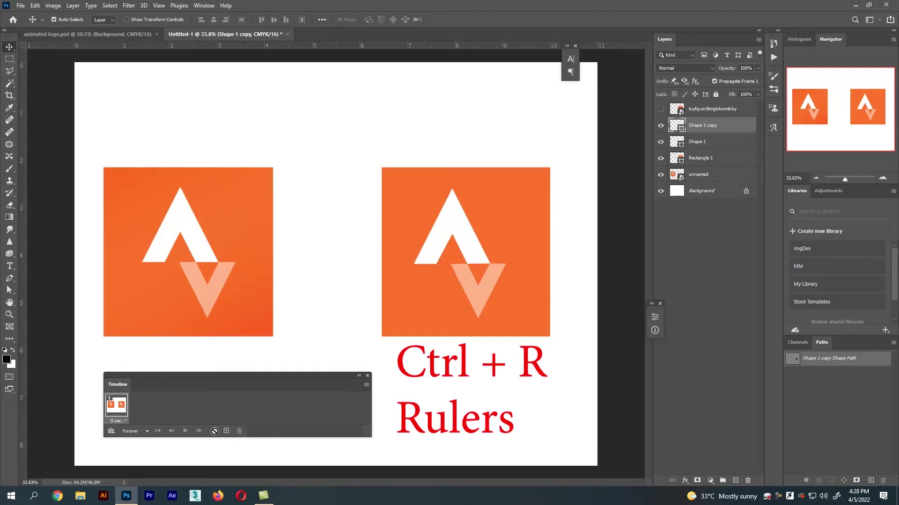
Place nine horizontal guides about 0.5 in apart across both logos, starting where the two arrows meet
drag(271, 45, 266, 266)
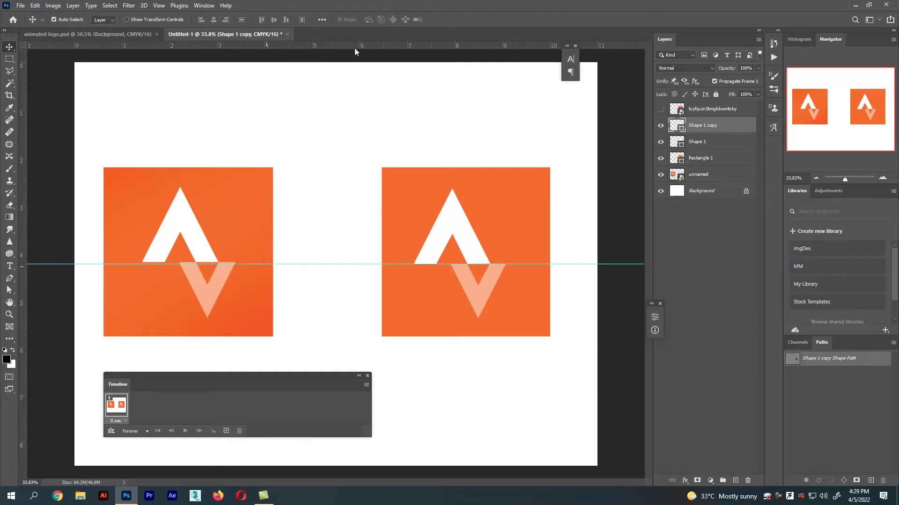
drag(353, 44, 345, 240)
drag(331, 45, 325, 216)
drag(371, 46, 353, 191)
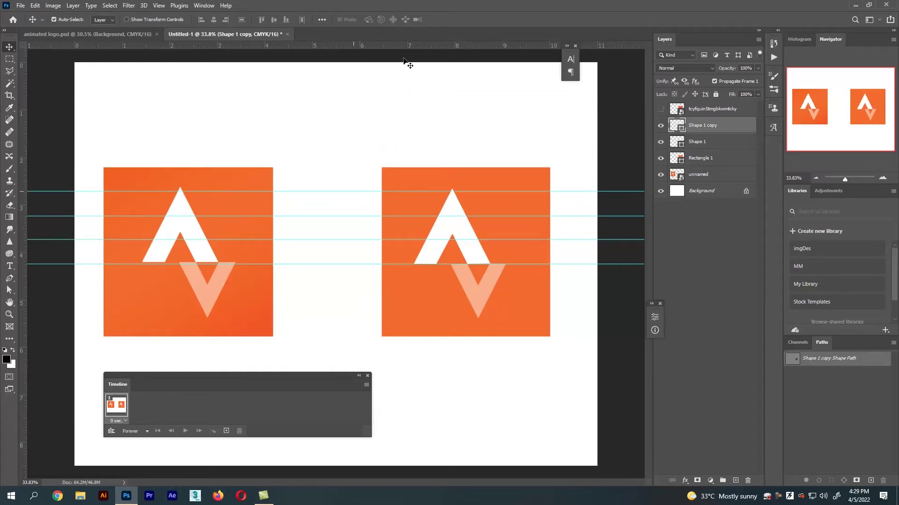
drag(403, 48, 396, 168)
drag(420, 47, 415, 286)
drag(431, 47, 441, 309)
drag(445, 45, 438, 330)
drag(428, 47, 445, 356)
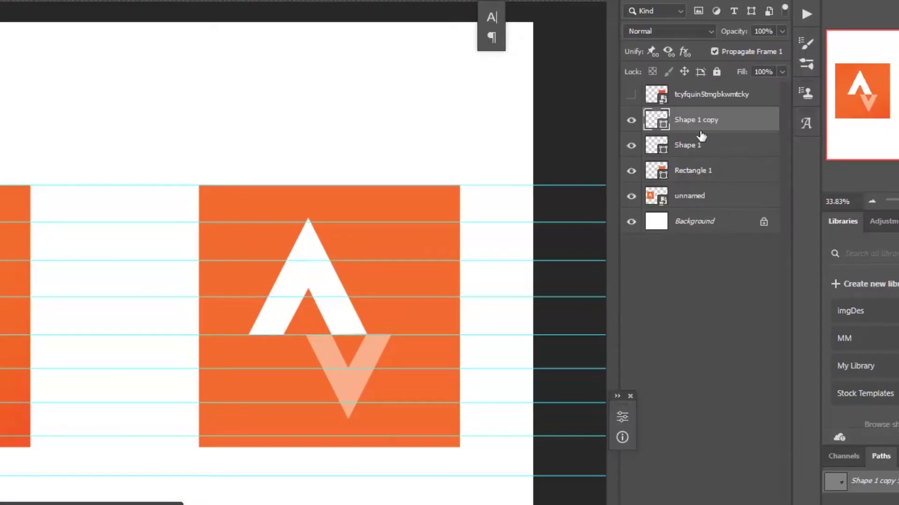
Rename the Shape 1 copy layer to "arrow 2" and the Shape 1 layer to "arrow 1"
click(631, 120)
click(631, 120)
double_click(697, 121)
text(arrow 2)
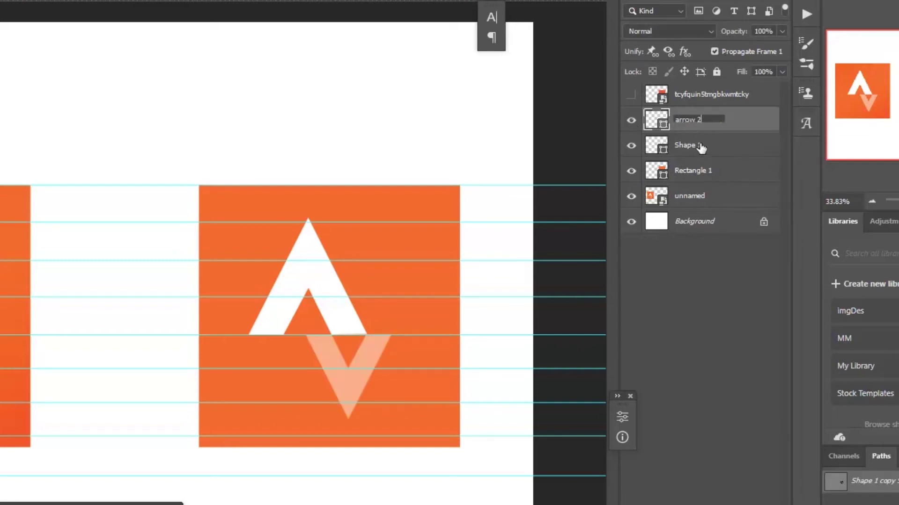
double_click(699, 146)
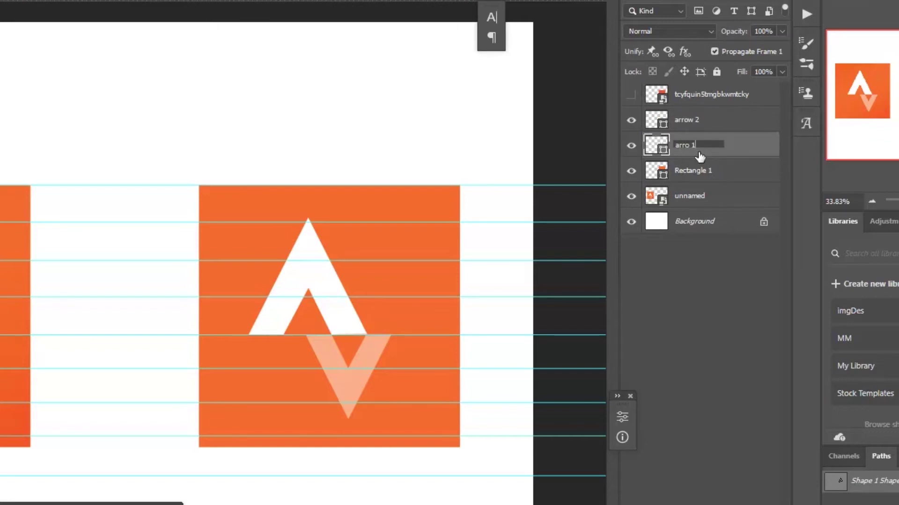
text(1)
key(Return)
Lock the Rectangle 1 layer completely
click(703, 172)
click(631, 172)
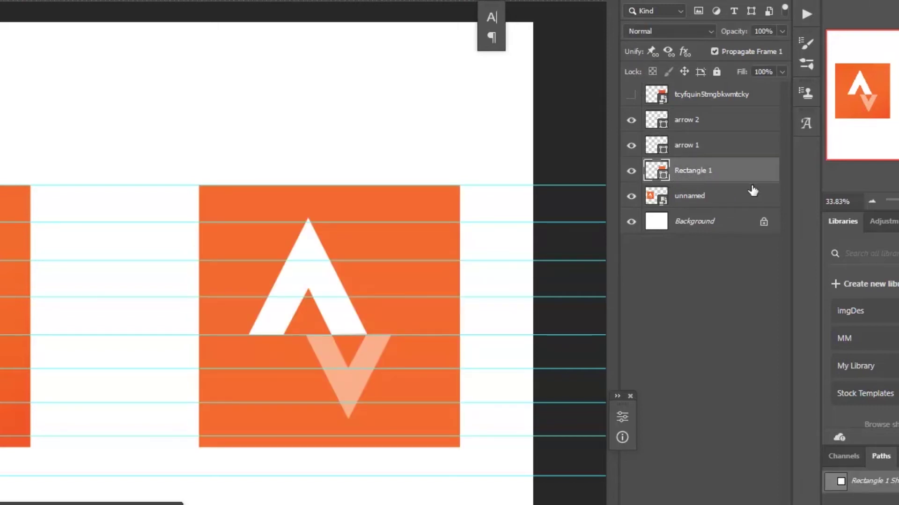
click(716, 72)
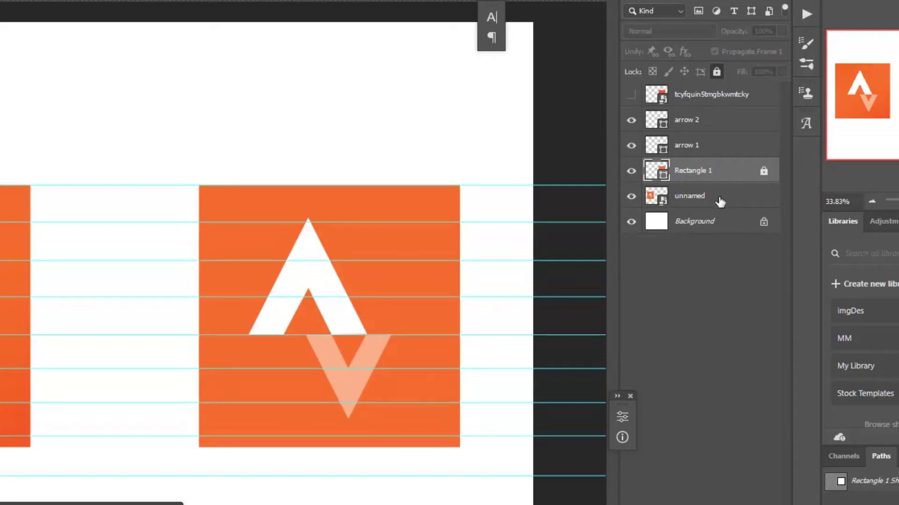
Select both arrow shapes and shift them slightly to the right to centre them horizontally in the orange square
click(364, 358)
shift+click(344, 327)
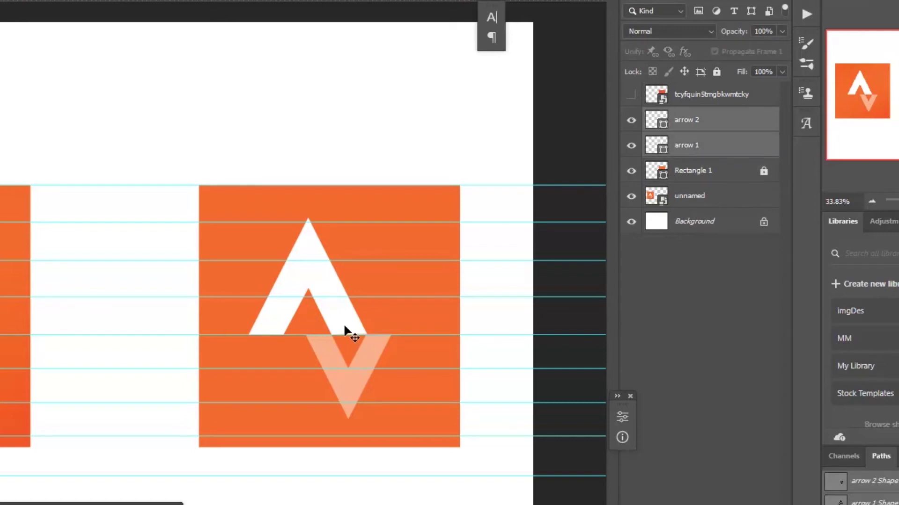
drag(345, 328, 356, 327)
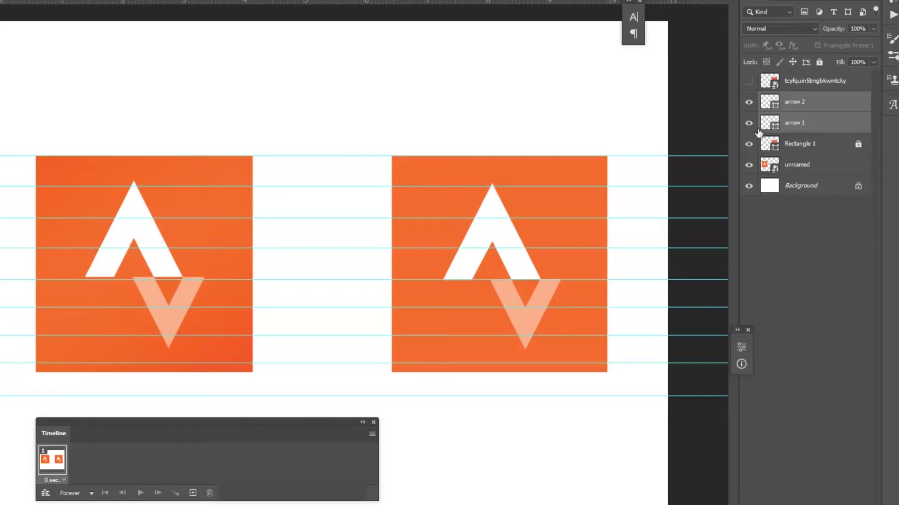
Make the STRAVA wordmark layer visible and set its opacity to 0%
click(749, 81)
mouse_move(823, 80)
mouse_down()
mouse_move(834, 134)
mouse_move(838, 89)
mouse_move(822, 87)
mouse_up()
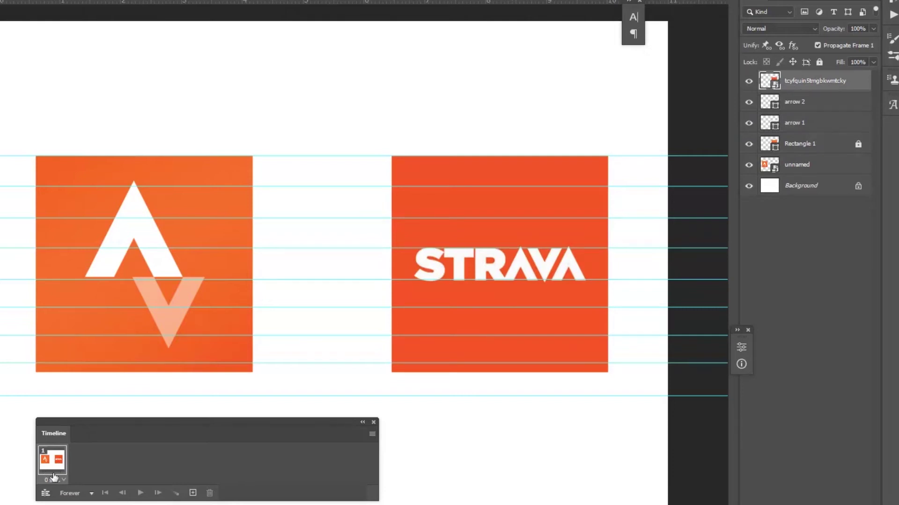
click(873, 28)
drag(872, 41, 725, 67)
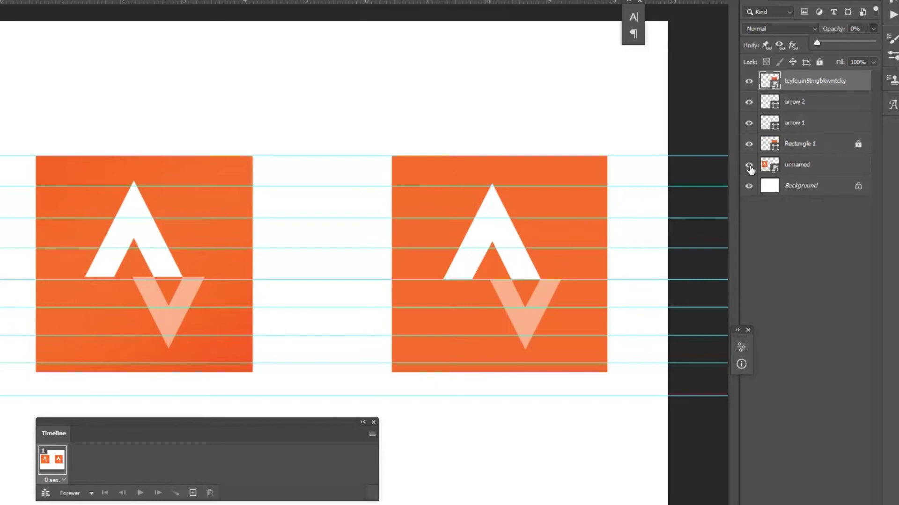
Add a second animation frame and move arrow 2 down until its upper edge meets the next guide
click(808, 111)
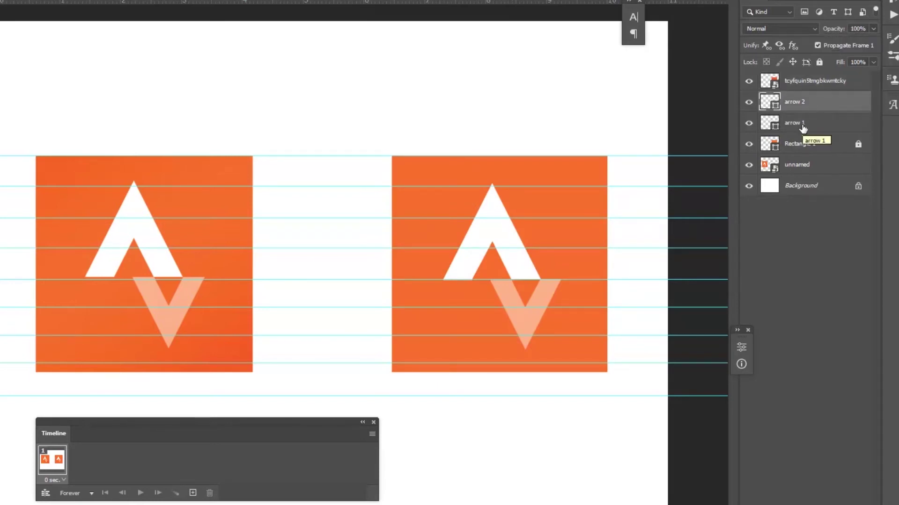
click(192, 492)
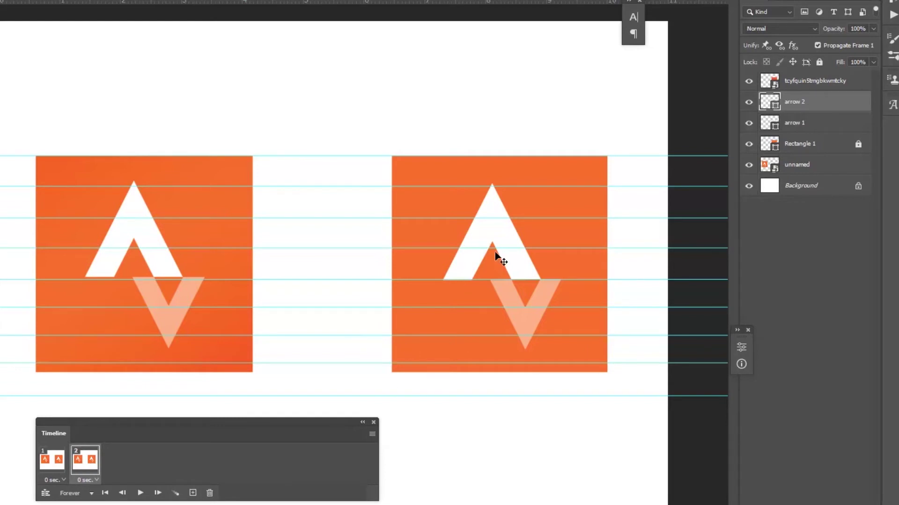
click(749, 102)
click(749, 102)
key(Down)
key(Down)
key(Down)
key(Down)
key(Down)
key(Down)
key(Down)
key(Down)
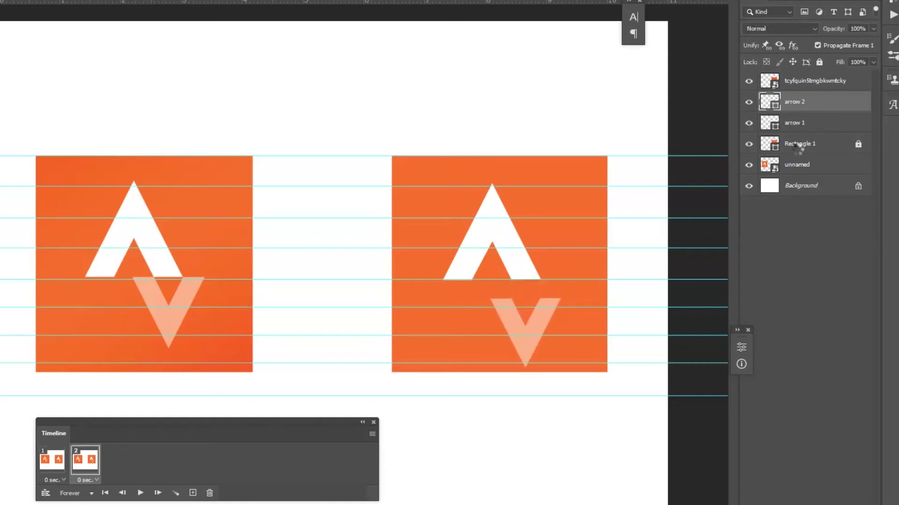
key(Down)
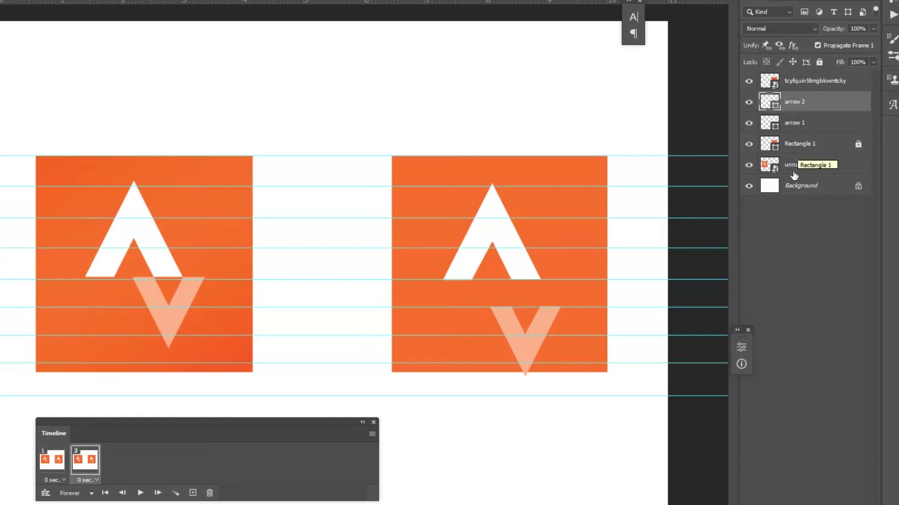
Move arrow 1 up in the second frame until its base meets the next guide above
click(798, 132)
key(Up)
key(Up)
key(Up)
key(Up)
key(Up)
key(Up)
key(Up)
key(Up)
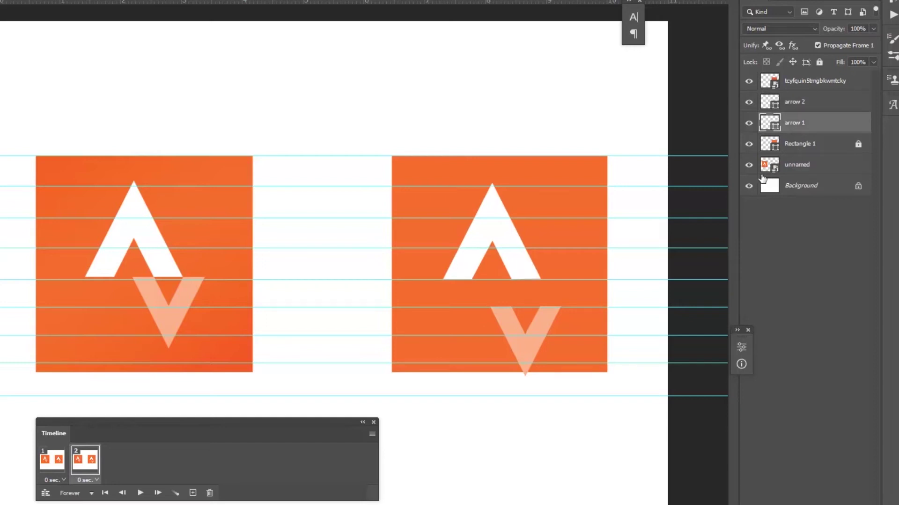
key(Up)
key(Up)
key(Up)
key(Up)
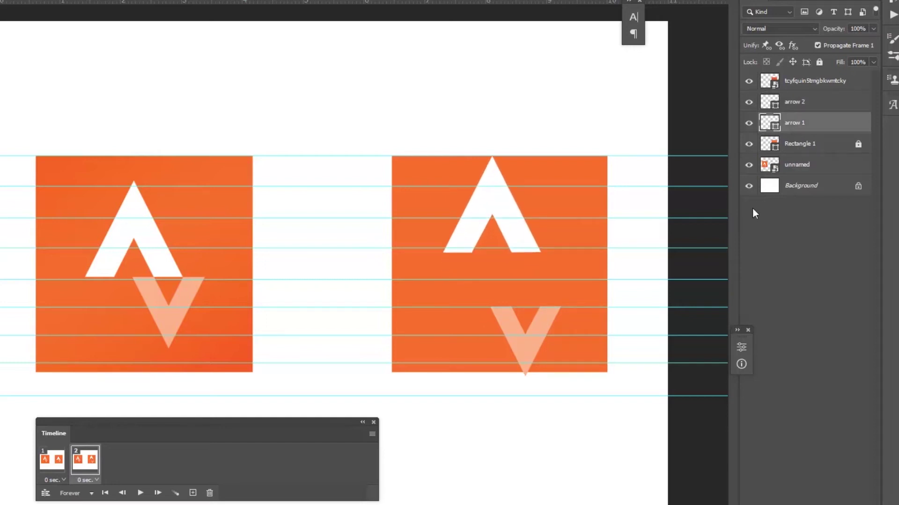
key(Down)
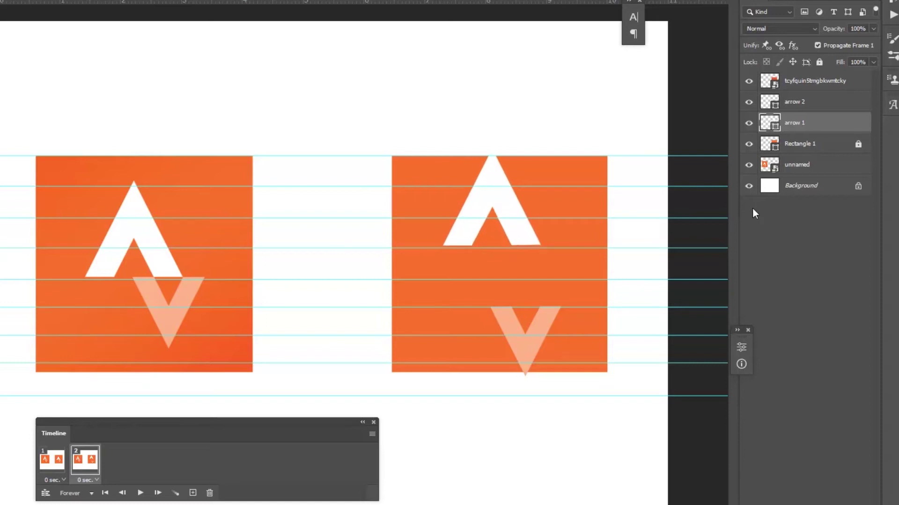
key(Down)
key(Down)
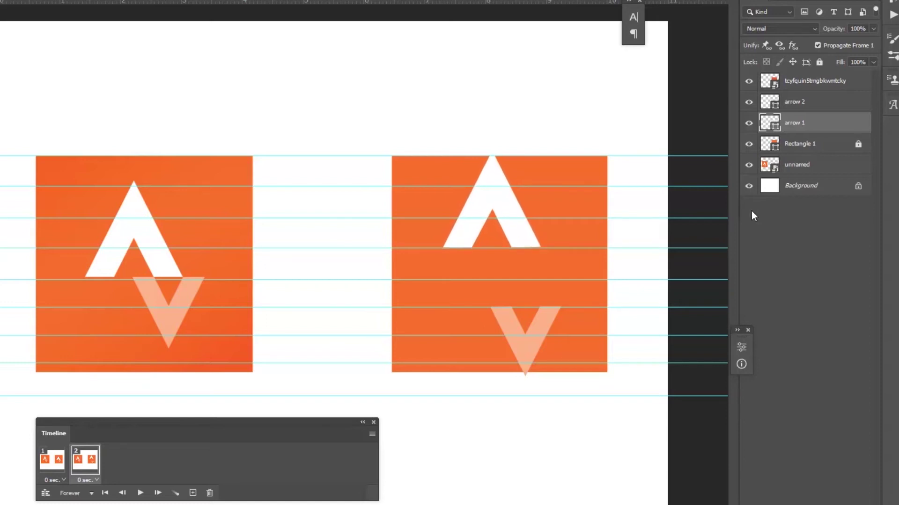
Add a third animation frame and move arrow 1 up until its base meets the next guide above
click(53, 469)
click(85, 469)
click(193, 494)
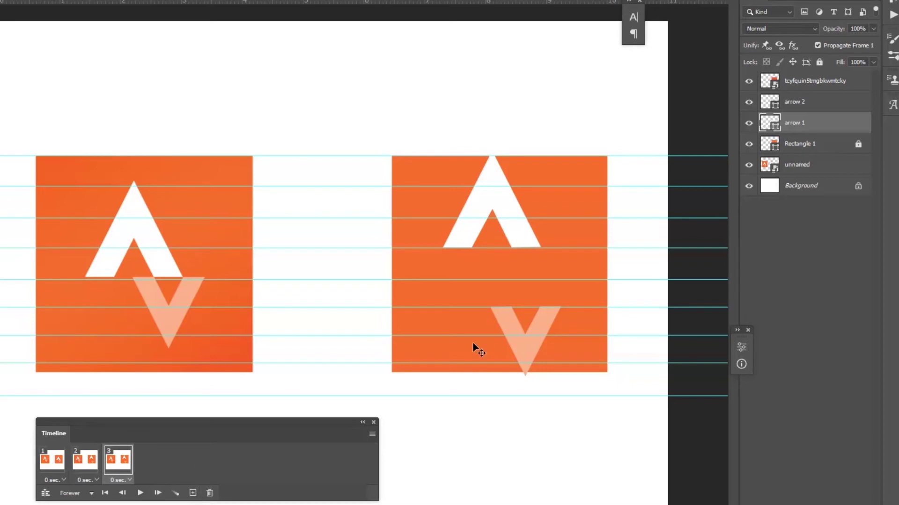
key(shift+Up)
key(shift+Up)
key(shift+Up)
key(shift+Up)
key(shift+Up)
key(shift+Up)
key(shift+Up)
key(Down)
key(Down)
key(Down)
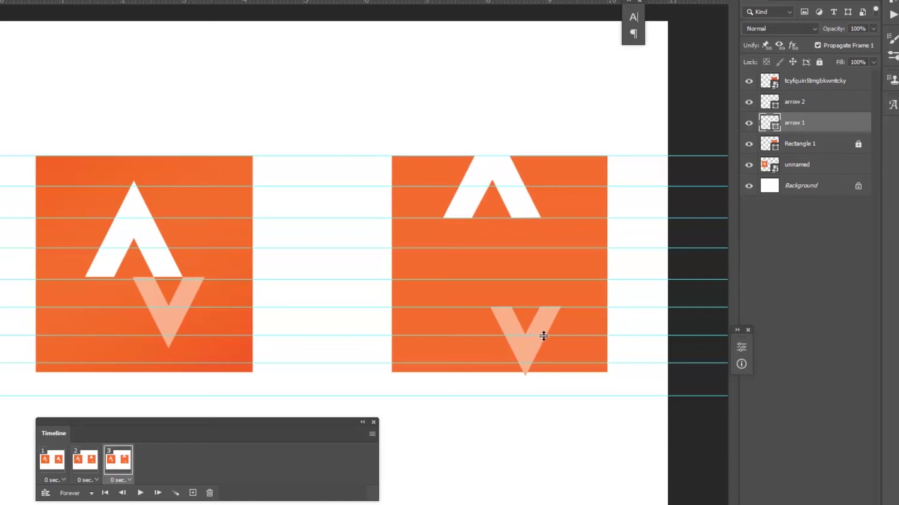
Select arrow 2 and move it down in the third frame until its upper edge meets the next guide below
click(538, 348)
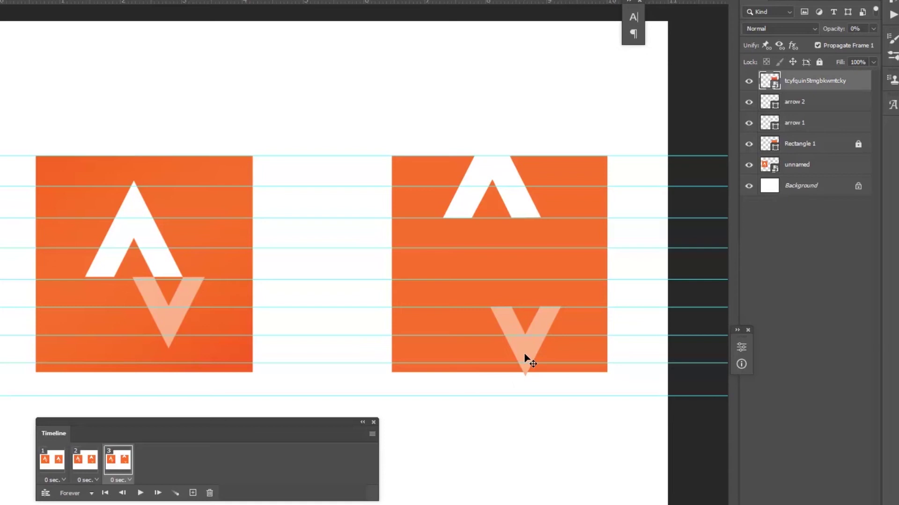
click(791, 107)
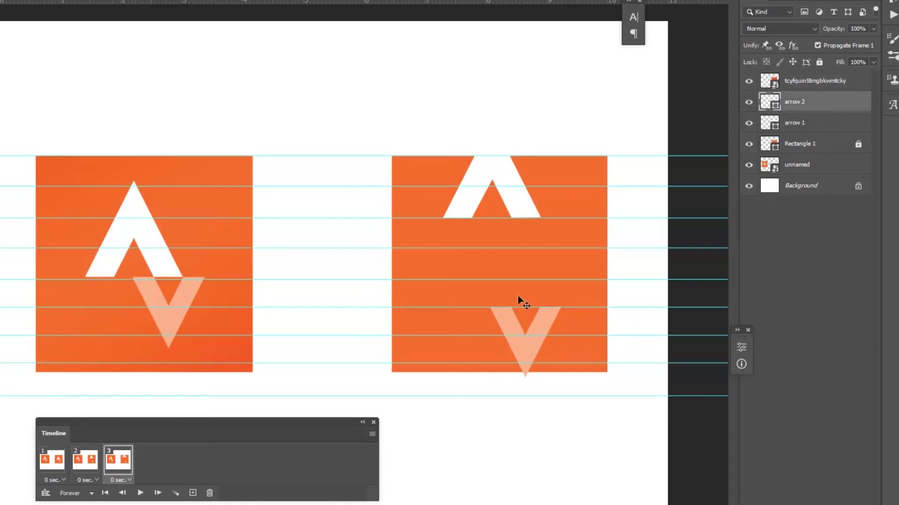
key(Down)
key(Down)
key(Down)
key(Down)
key(Down)
key(Down)
key(Down)
key(Down)
key(Down)
key(Down)
key(Down)
key(Down)
key(Down)
key(Down)
key(Down)
key(Down)
key(Down)
key(Down)
key(Down)
key(Down)
key(Down)
key(Down)
key(Down)
key(Down)
key(Down)
key(Down)
key(Down)
key(Down)
key(Down)
key(Down)
key(Down)
key(Down)
key(Down)
key(Down)
key(Down)
key(Down)
key(Down)
key(Down)
key(Down)
key(Down)
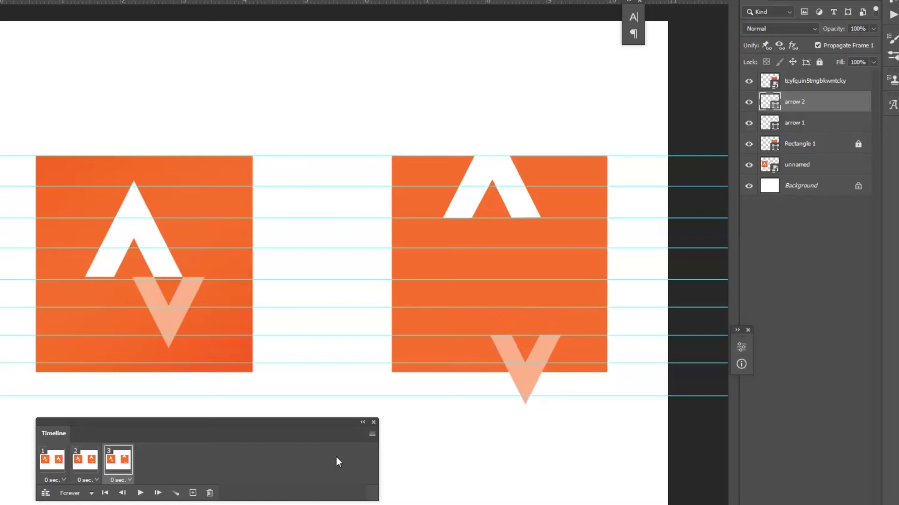
Check the first three frames, then add a fourth frame and move arrow 2 down to the guide just above the square's lower edge
click(89, 465)
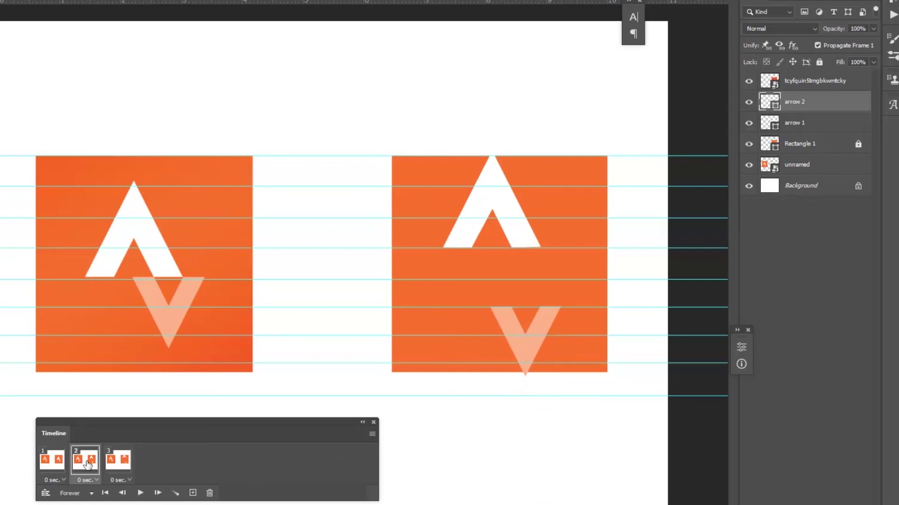
click(55, 471)
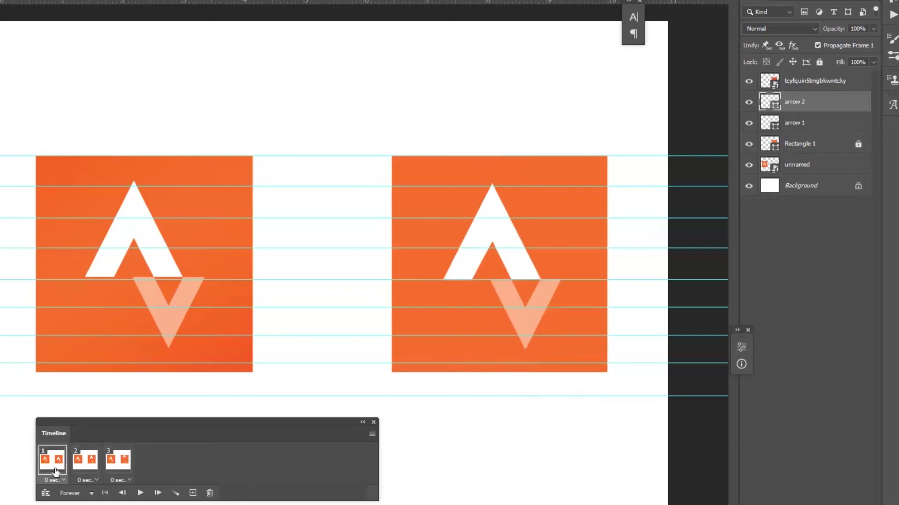
click(89, 468)
click(116, 466)
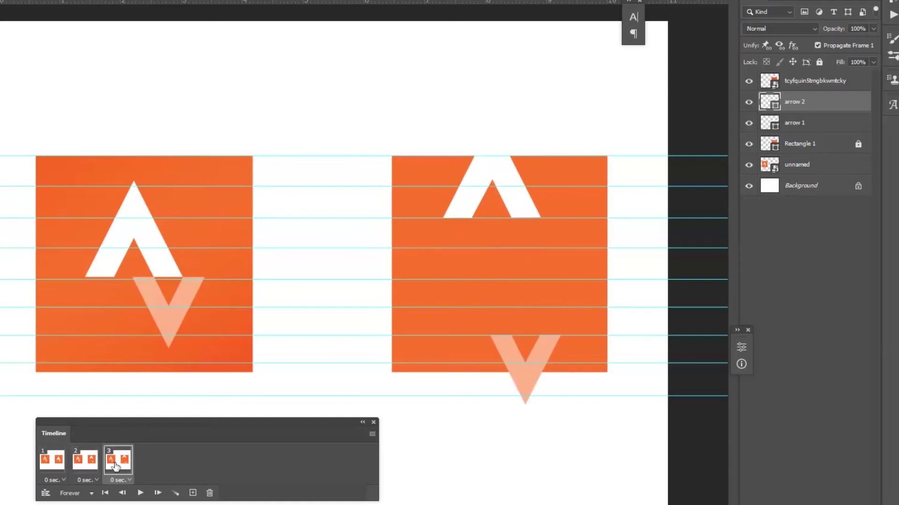
click(193, 494)
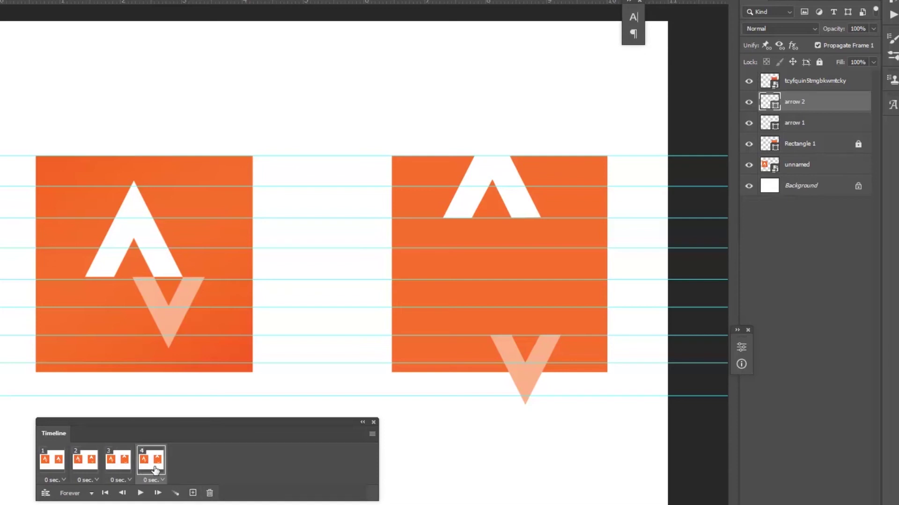
key(shift+Down)
key(Down)
key(Down)
key(Down)
key(Down)
key(Down)
key(Down)
key(Down)
key(Down)
key(Down)
key(Down)
key(Down)
key(Down)
key(Down)
key(Down)
key(Down)
key(Down)
key(Down)
key(Down)
key(Down)
key(Down)
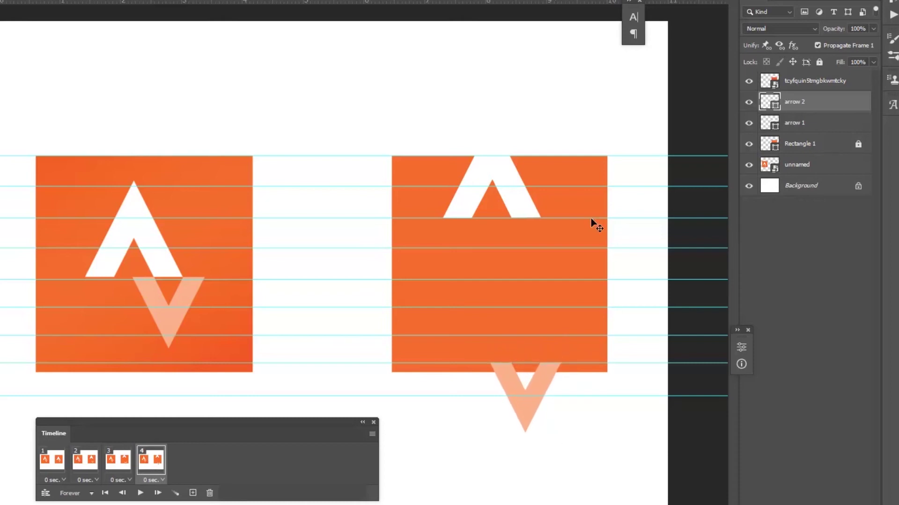
Select arrow 1 and move it up in the fourth frame until its base meets the guide just below the square's upper edge
click(517, 204)
click(795, 126)
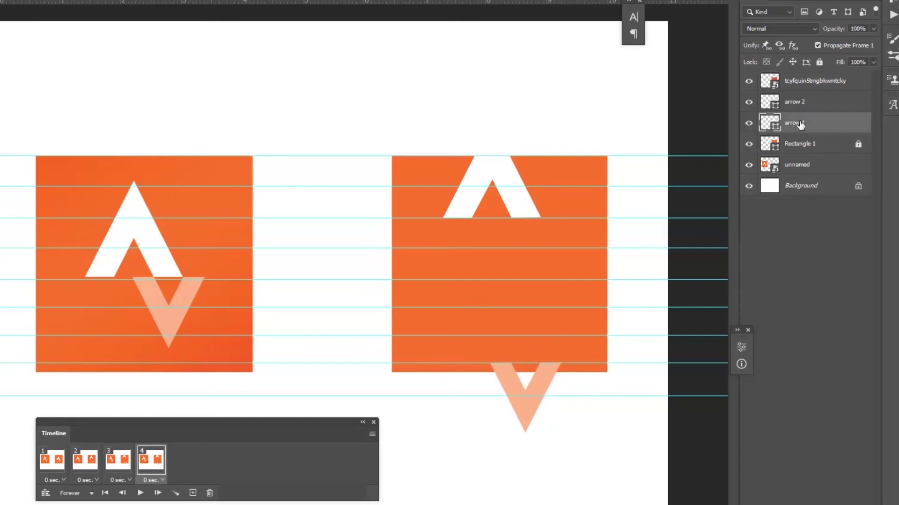
key(Up)
key(Up)
key(Up)
key(Up)
key(Up)
key(Up)
key(Up)
key(Up)
key(Up)
key(Up)
key(Up)
key(Up)
key(Up)
key(Up)
key(Up)
key(Up)
key(Up)
key(Up)
key(Up)
key(Up)
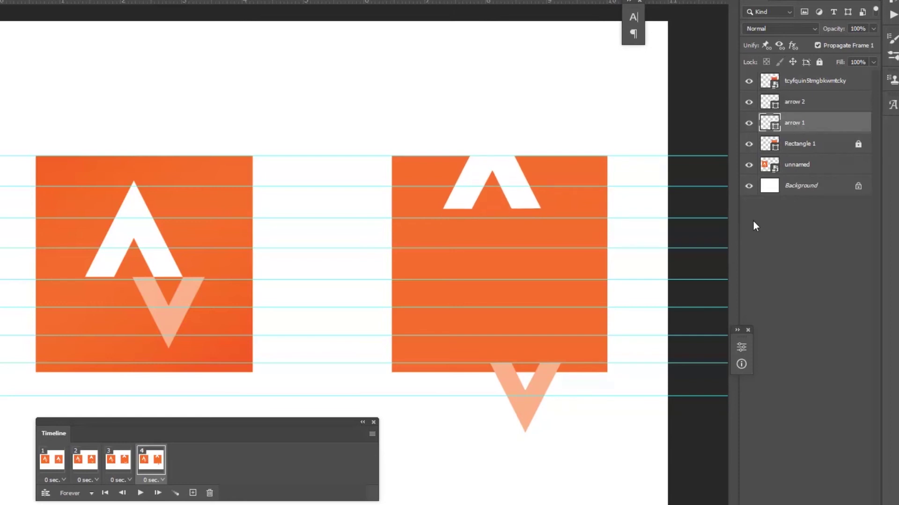
key(Up)
key(Up)
key(Up)
key(Up)
key(Up)
key(Up)
key(Up)
key(Up)
key(Up)
key(Up)
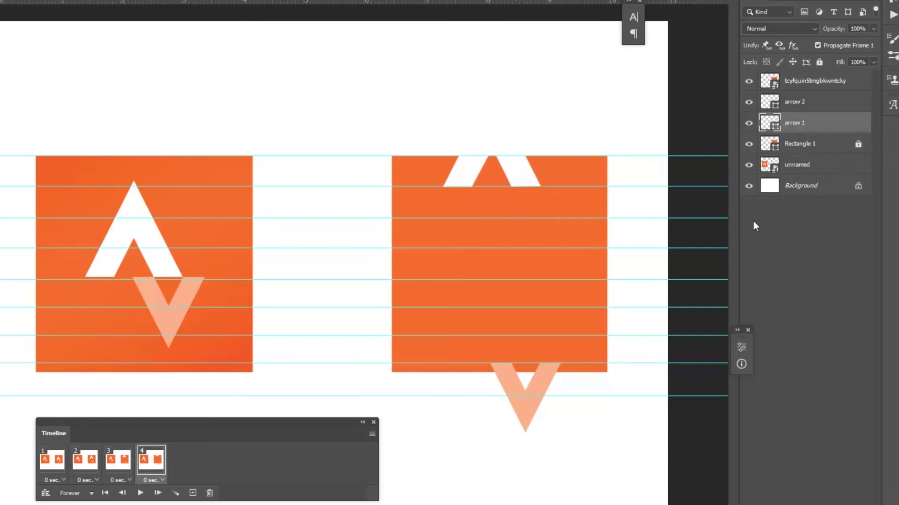
Add a fifth animation frame and move arrow 1 up until it is completely outside the orange square
click(192, 493)
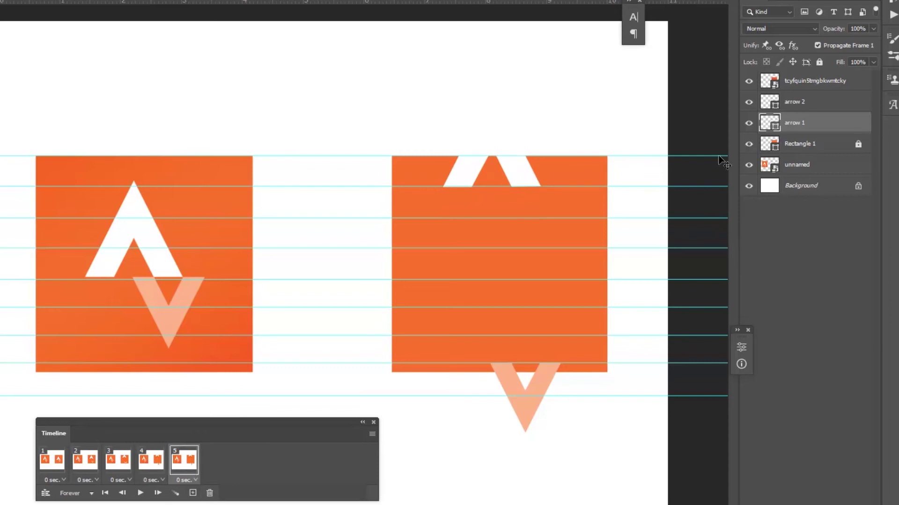
key(Up)
key(Up)
key(Up)
key(Up)
key(Up)
key(Up)
key(Up)
key(Up)
key(Up)
key(Up)
key(Up)
key(Up)
key(Up)
key(Up)
key(Up)
key(Up)
key(Up)
key(Up)
key(Up)
key(Up)
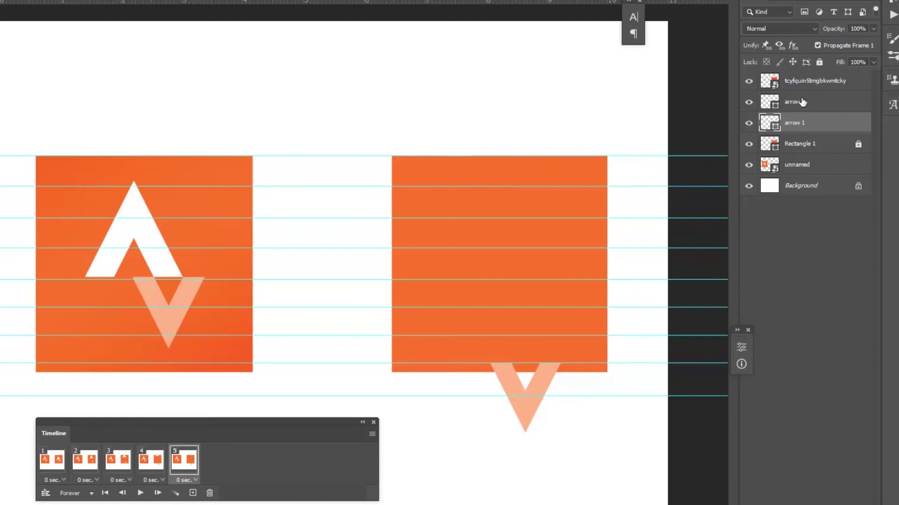
Move arrow 2 down in the fifth frame until its upper edge meets the square's lower edge, and return to the first frame
key(alt+bracketright)
key(Down)
key(Down)
key(Down)
key(Down)
key(Down)
key(Down)
key(Down)
key(Down)
key(Down)
key(Down)
key(Down)
key(Down)
key(Down)
key(Down)
key(Down)
key(Down)
key(Down)
key(Down)
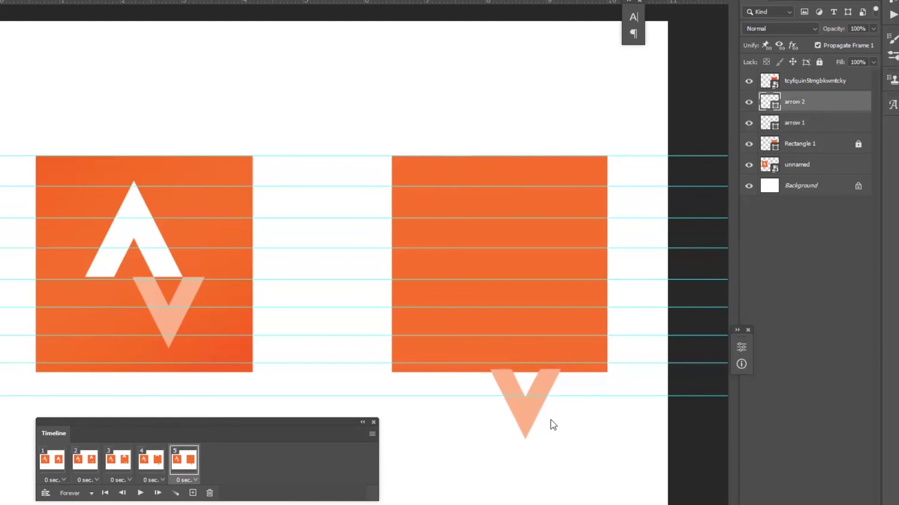
key(Down)
key(Down)
key(Down)
key(Down)
key(Down)
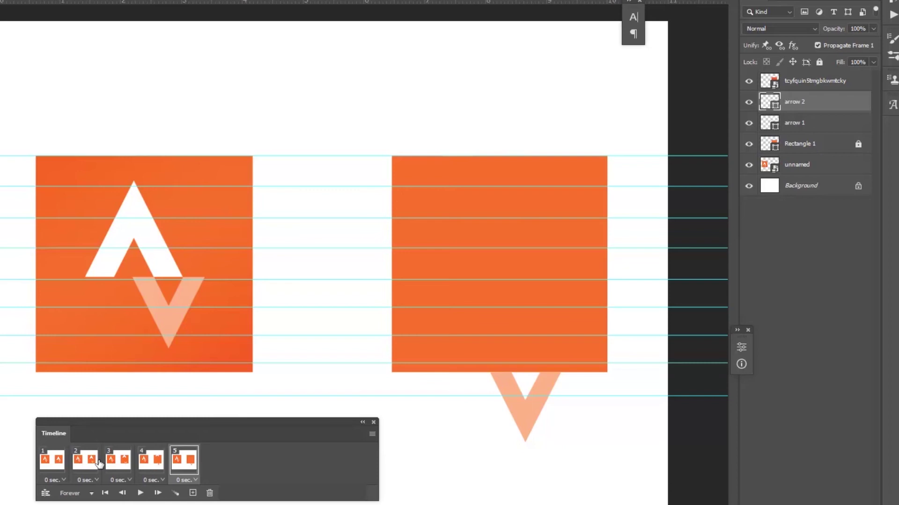
click(61, 461)
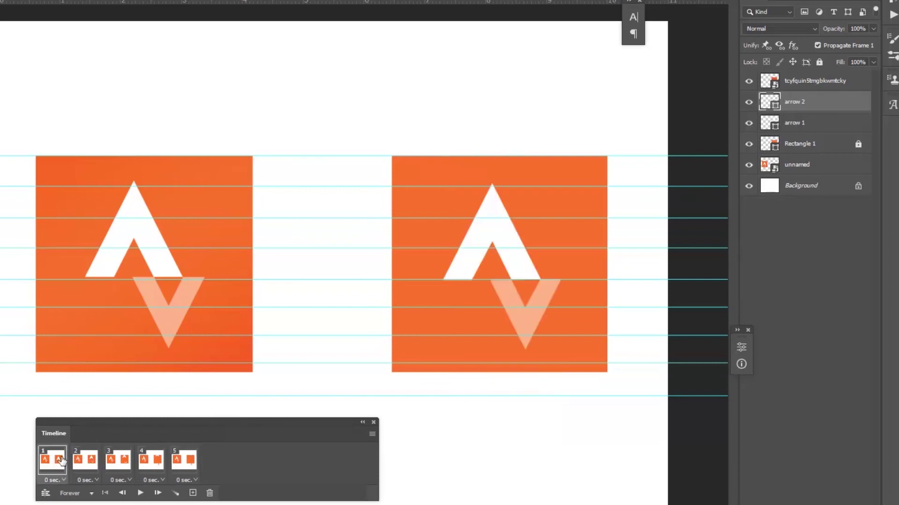
Step through frames two to five to review how the two arrows move apart
click(84, 473)
click(113, 468)
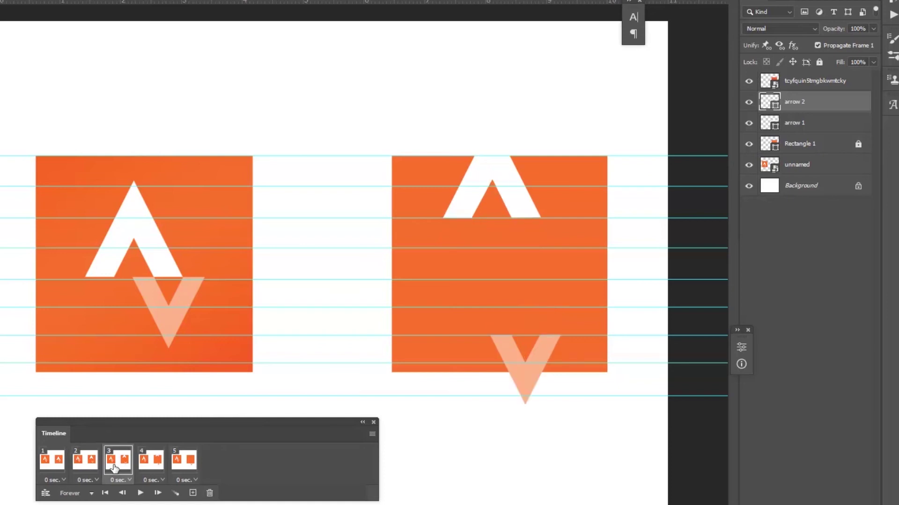
click(145, 464)
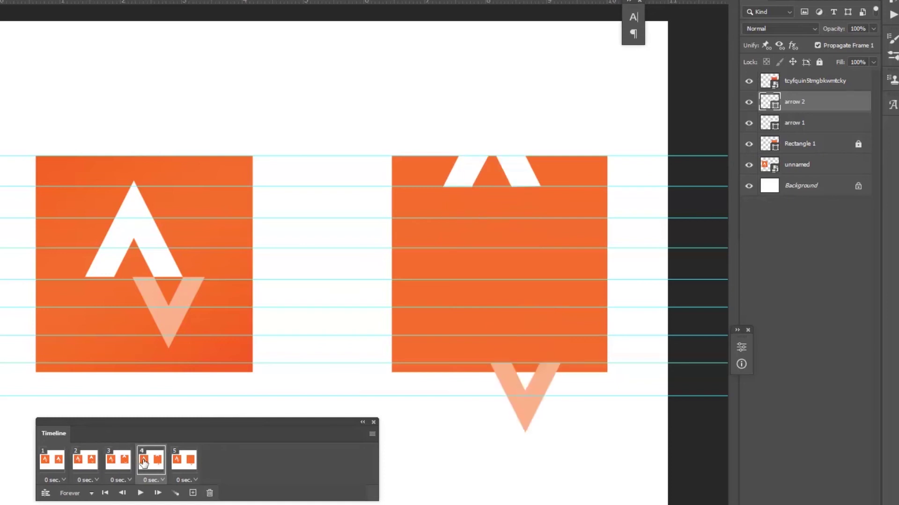
click(186, 469)
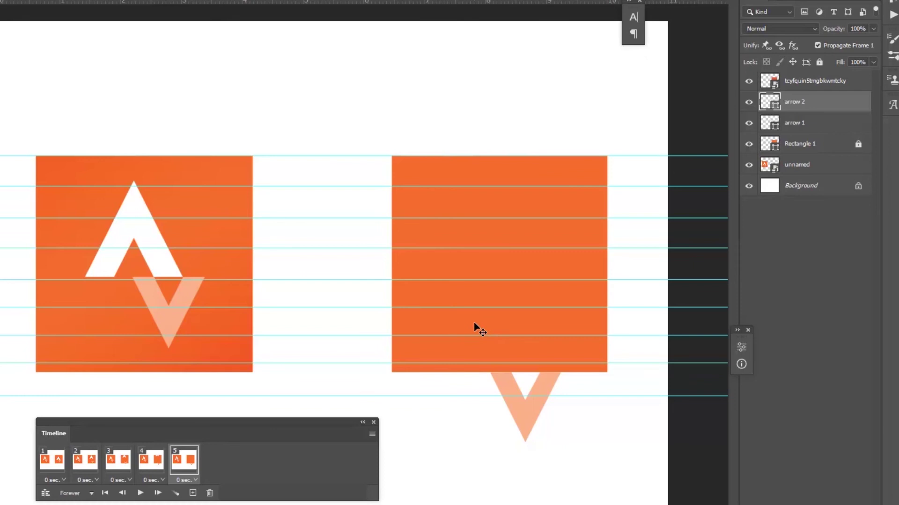
Set the STRAVA wordmark layer's opacity to 100% in the fifth frame, and deselect the layer
click(806, 87)
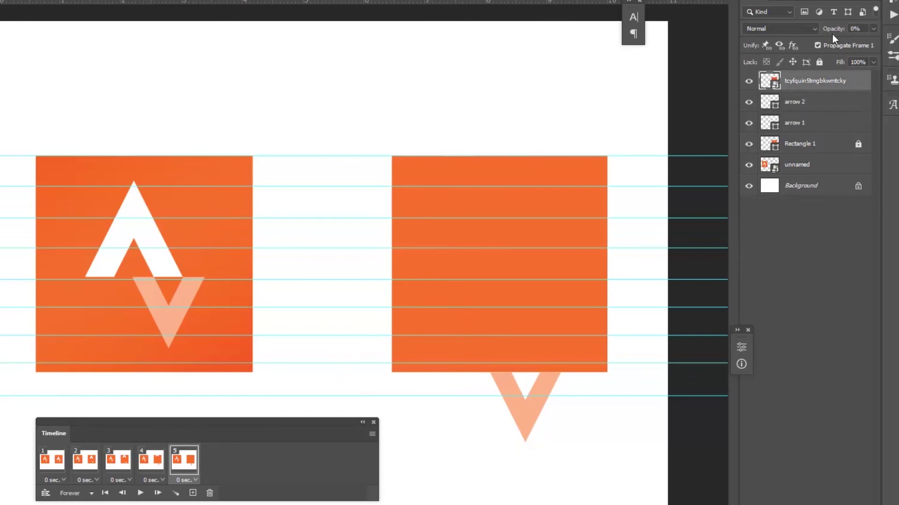
click(43, 468)
click(88, 468)
click(118, 461)
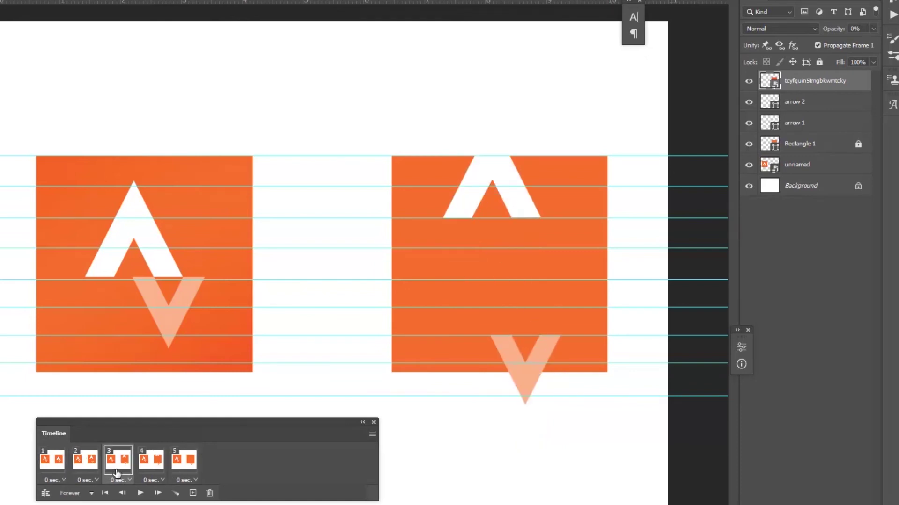
click(151, 461)
click(182, 463)
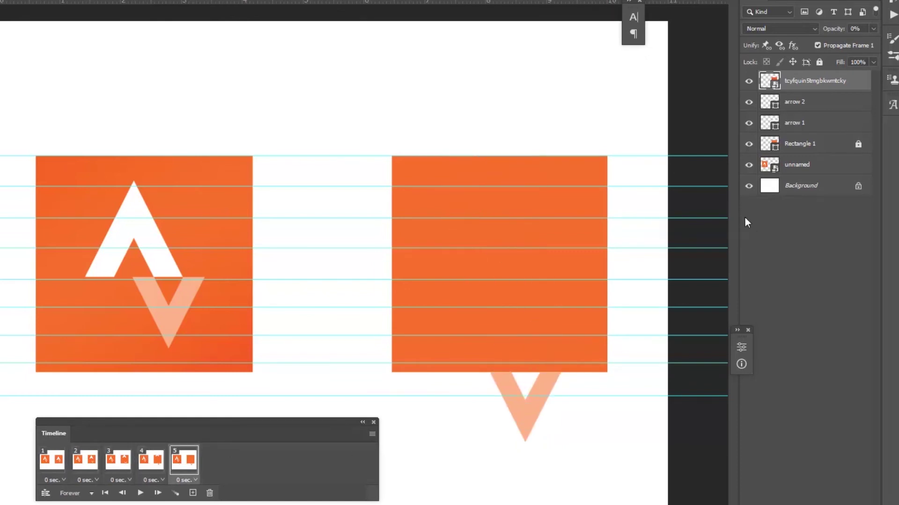
click(873, 28)
drag(863, 41, 896, 56)
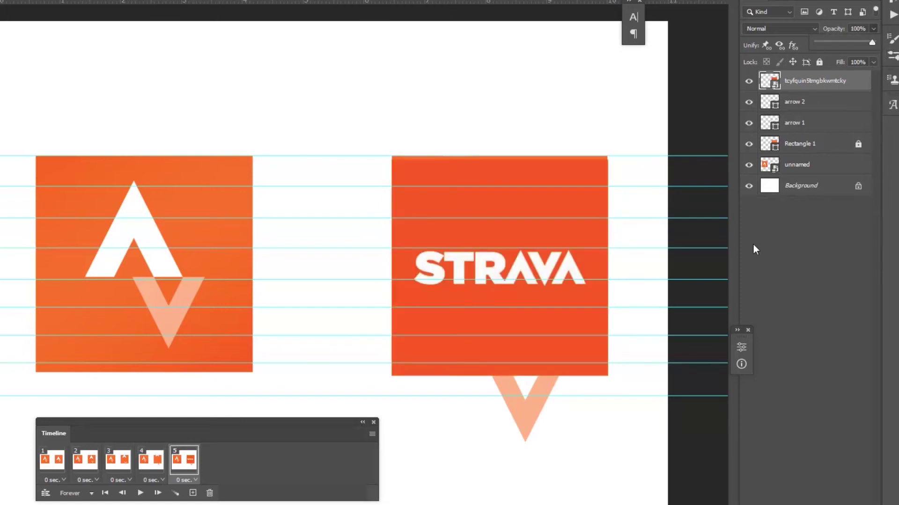
click(415, 465)
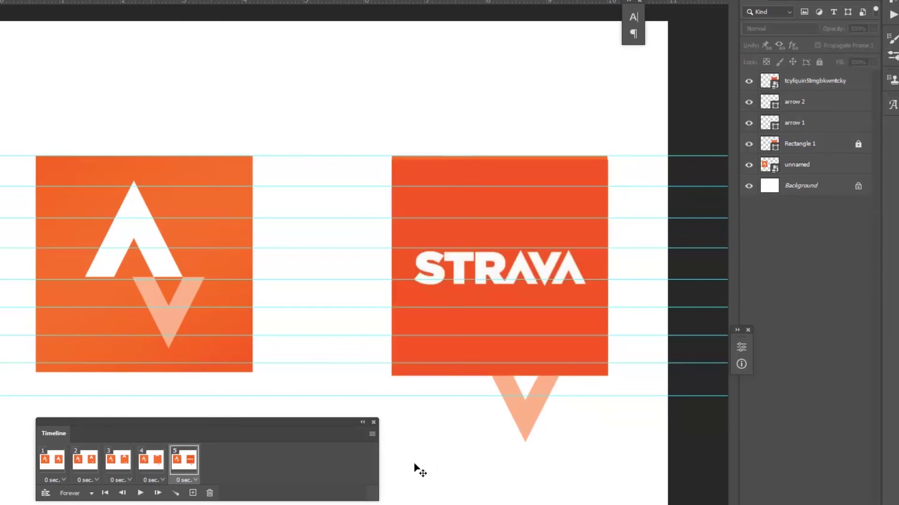
Go through all five frames in order to check the transition from the arrows to the wordmark
click(61, 470)
click(84, 470)
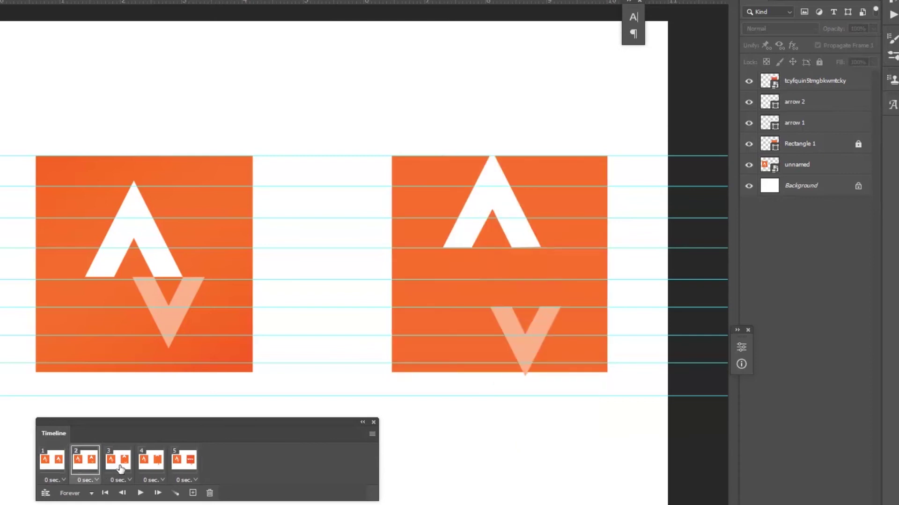
click(118, 470)
click(156, 474)
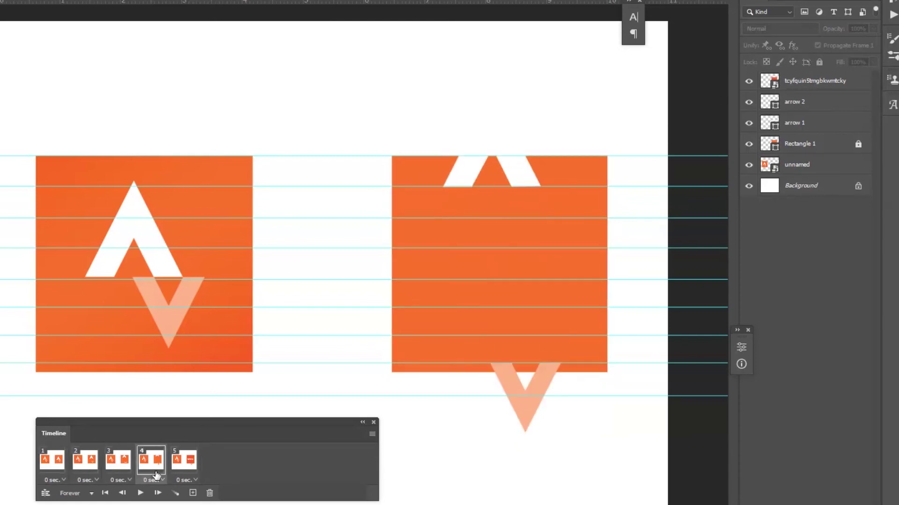
click(183, 472)
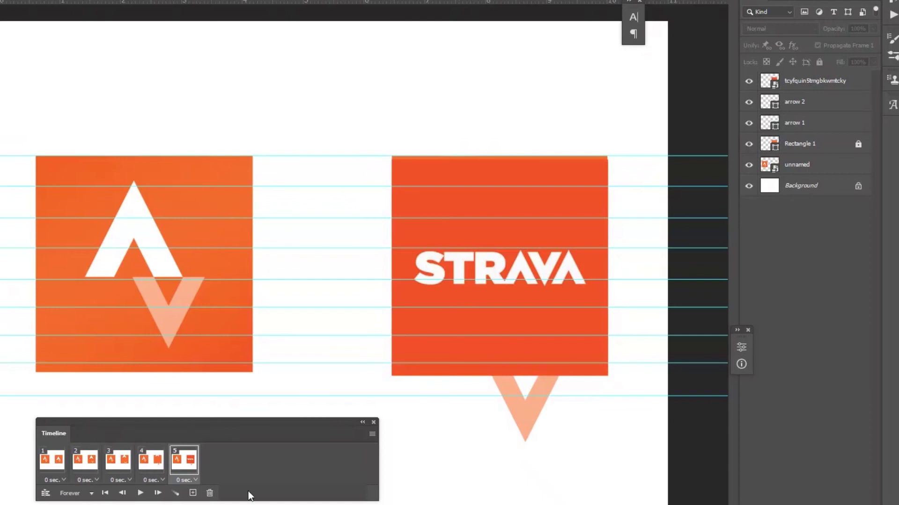
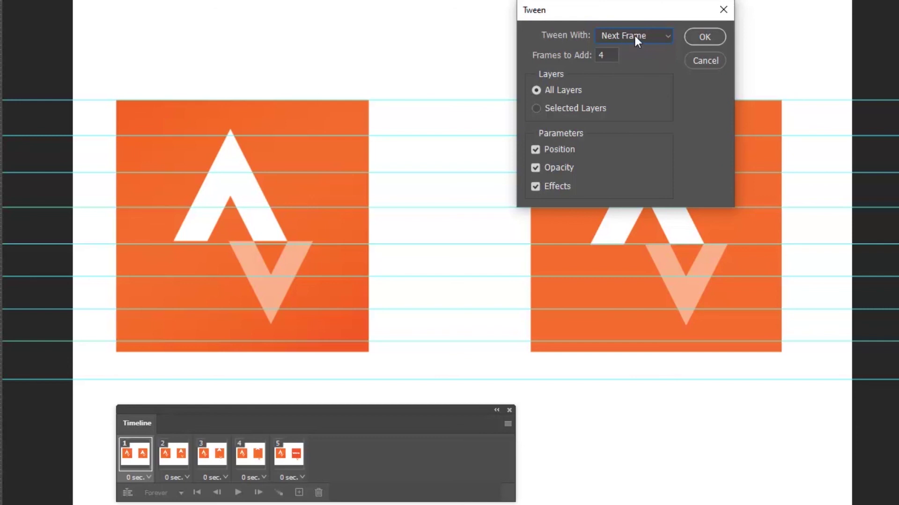
Tween frame 1 and then frame 6 with their next frames, adding four frames each time, and widen the timeline
click(704, 37)
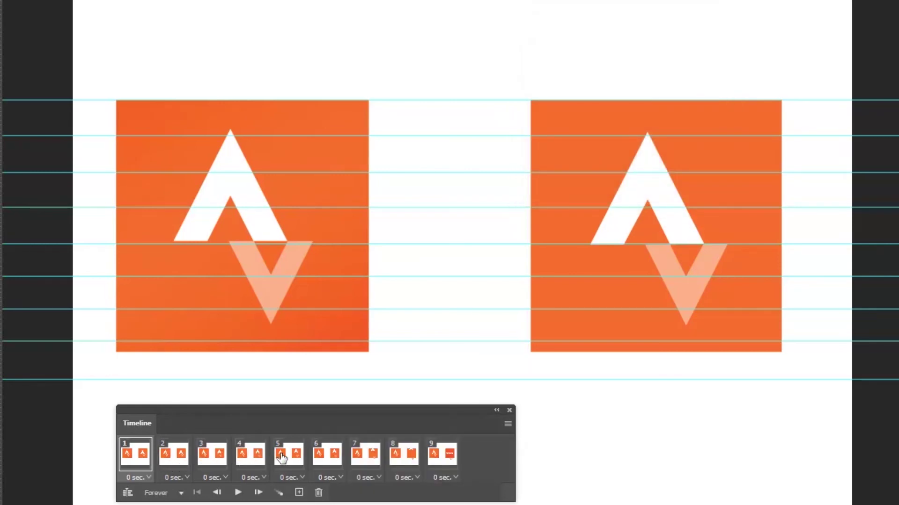
click(321, 465)
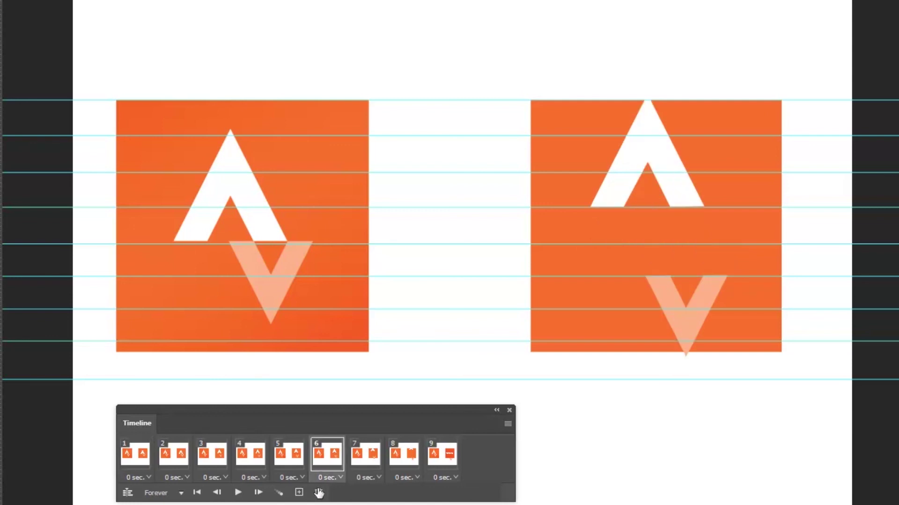
click(279, 494)
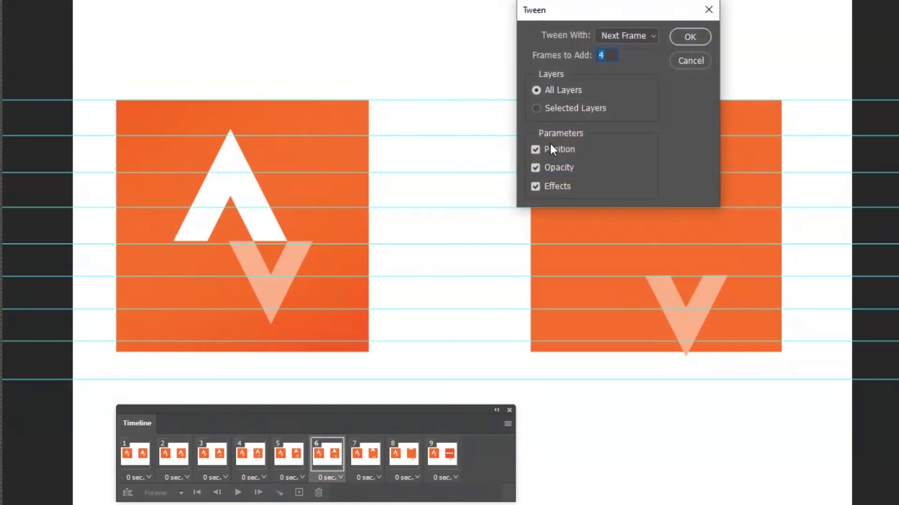
text(6)
click(688, 36)
drag(514, 501, 896, 500)
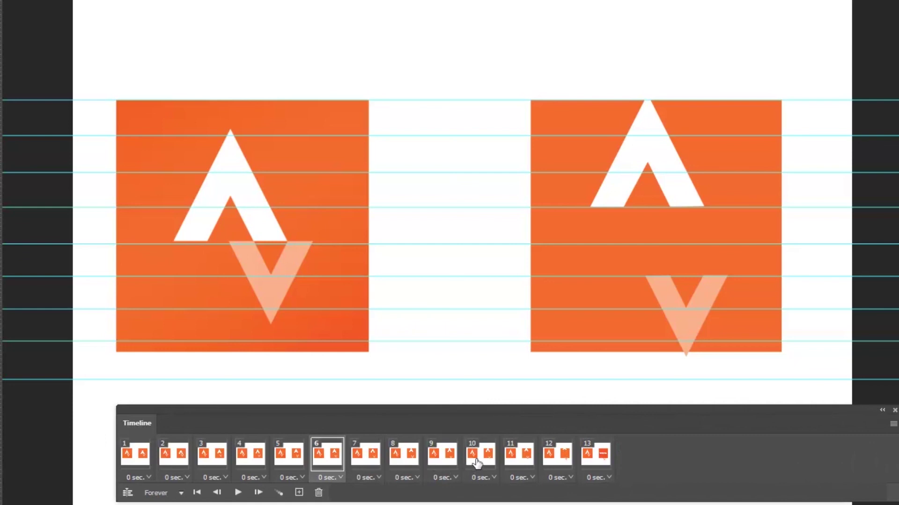
Tween frame 11 and then frame 16 with their next frames, adding four frames each across all layers
click(517, 455)
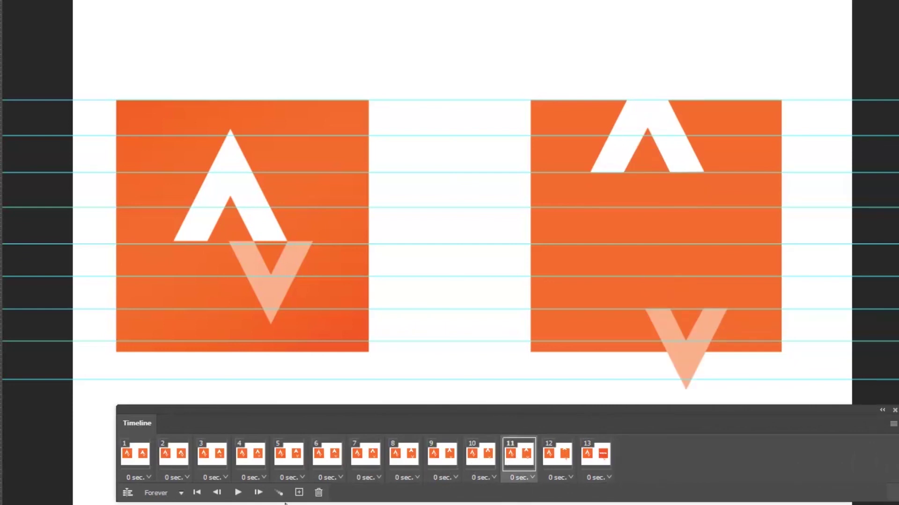
click(279, 492)
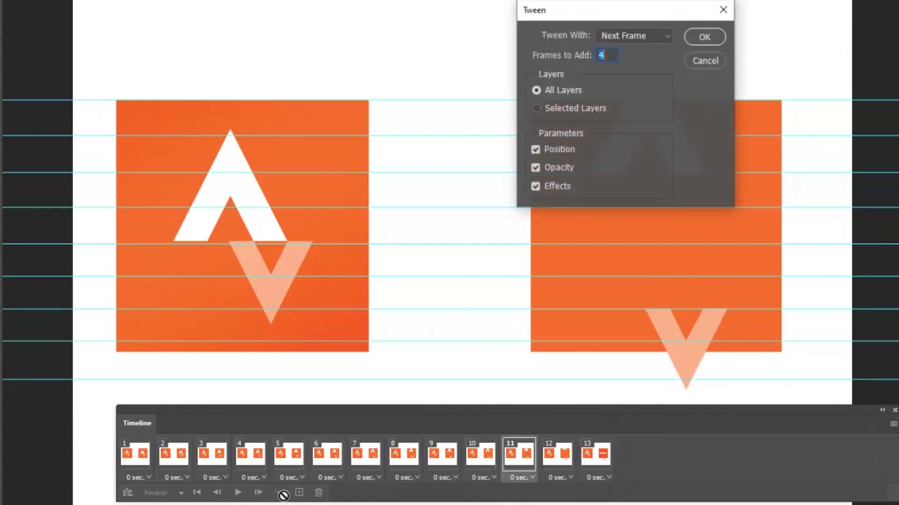
click(698, 38)
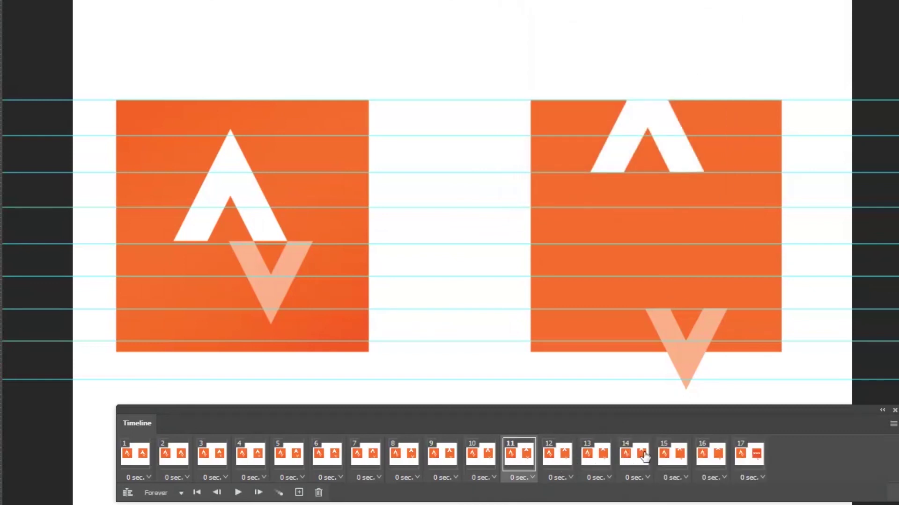
click(705, 465)
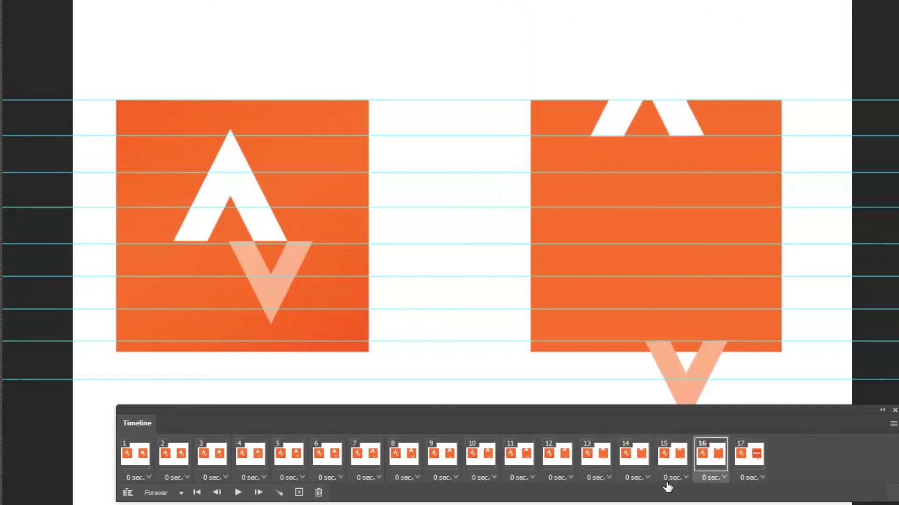
click(279, 492)
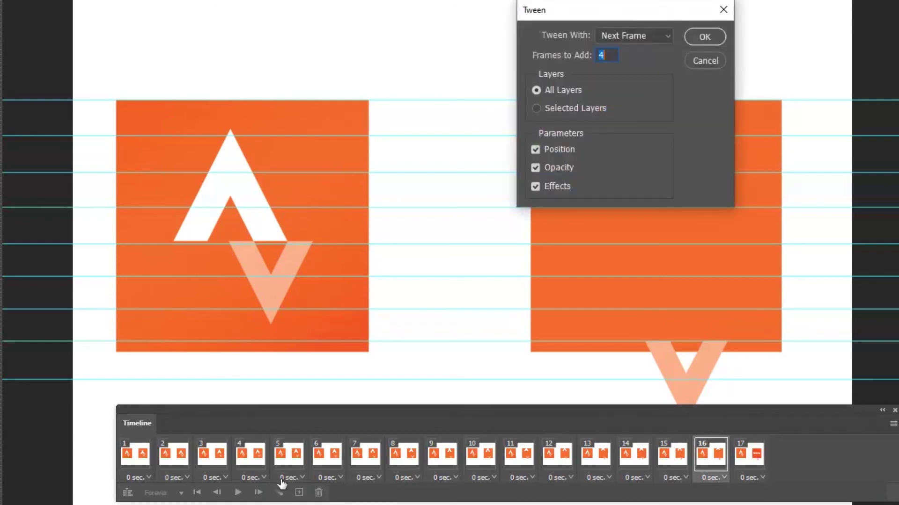
click(717, 37)
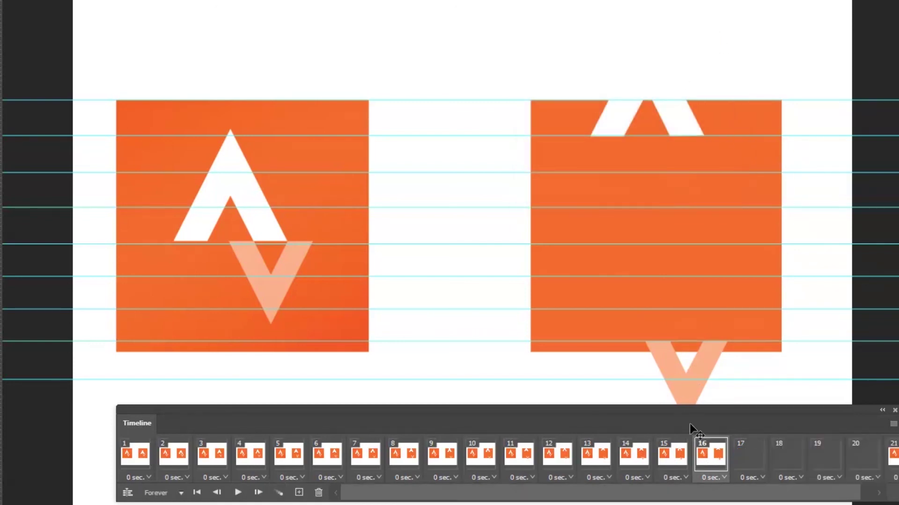
Tween the last frame, number 21, with the previous frame, adding four frames
drag(625, 490, 681, 496)
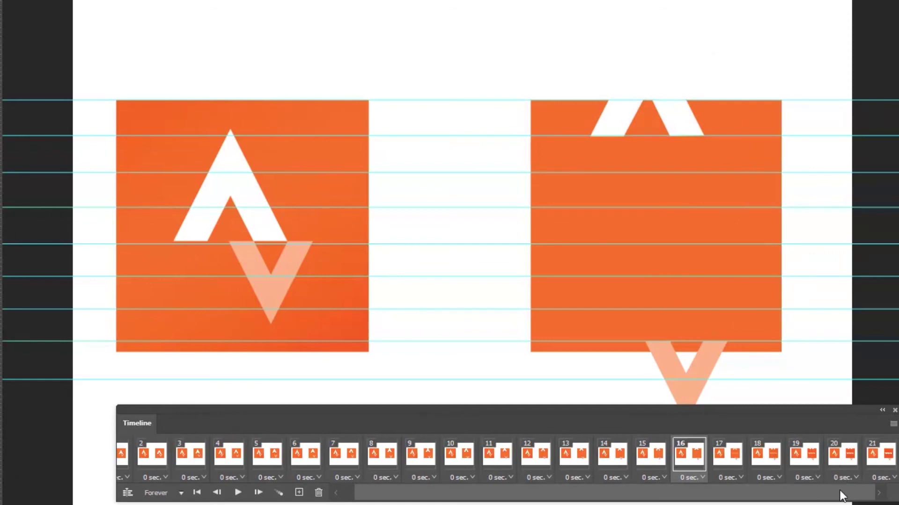
click(884, 466)
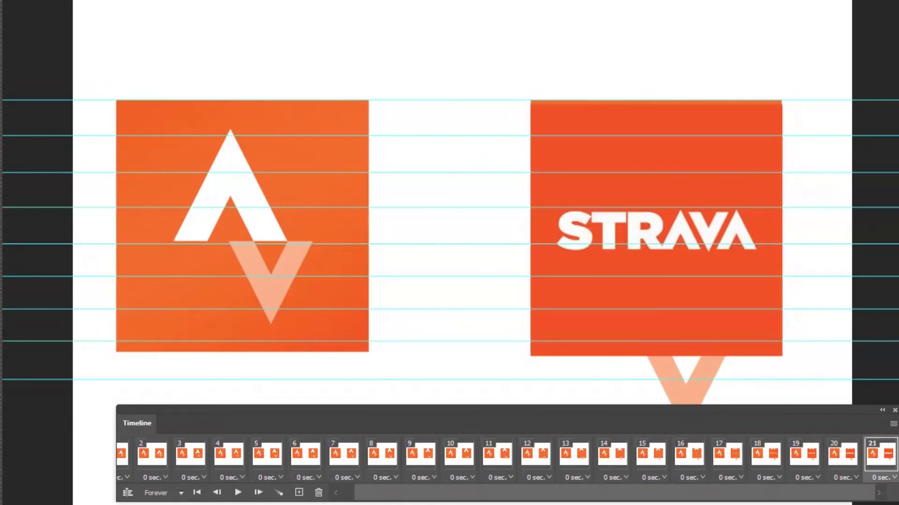
click(279, 492)
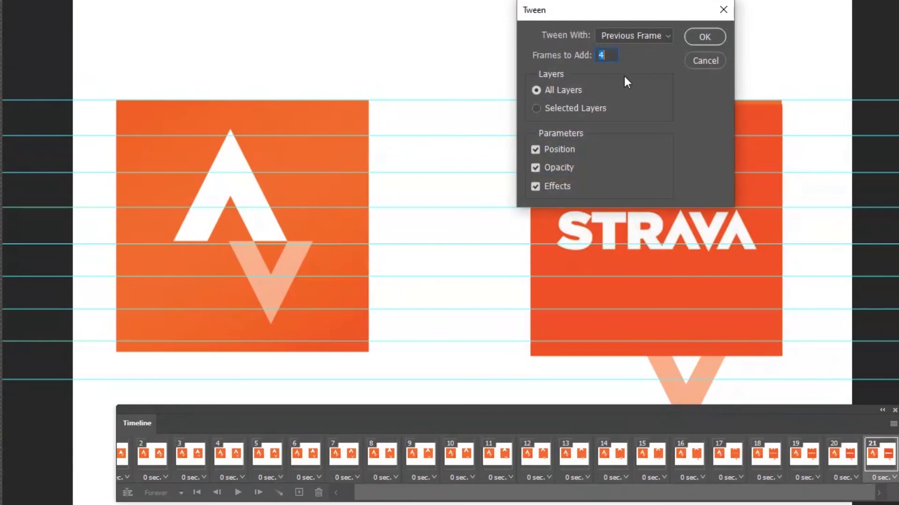
click(695, 38)
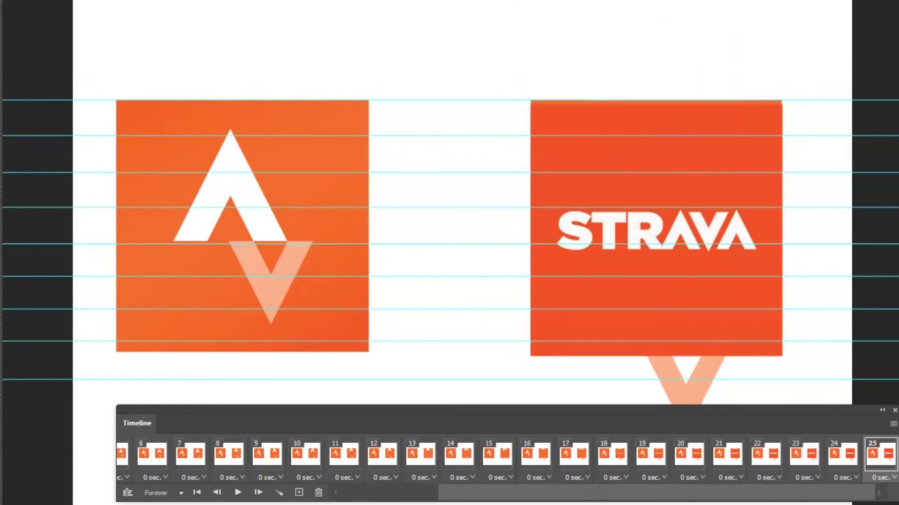
Play the logo animation from the first frame, stop the playback and return to frame 1
drag(791, 492, 692, 492)
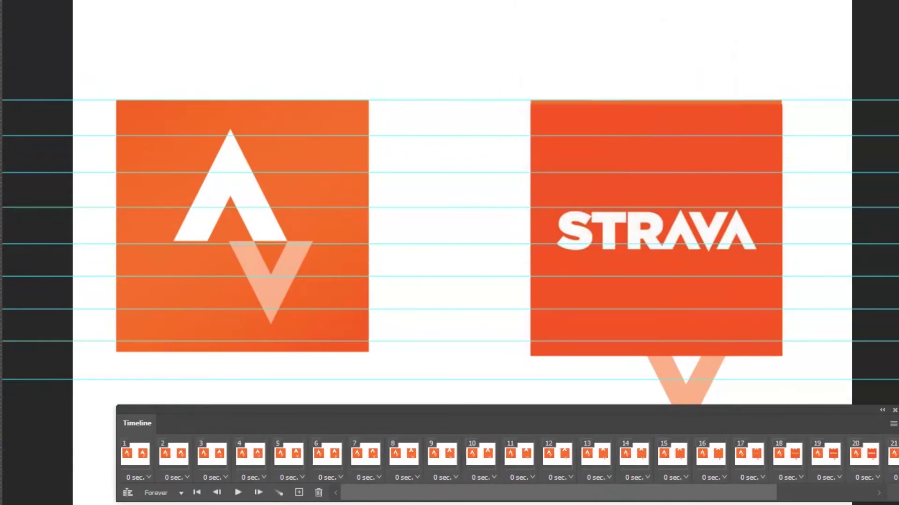
click(135, 475)
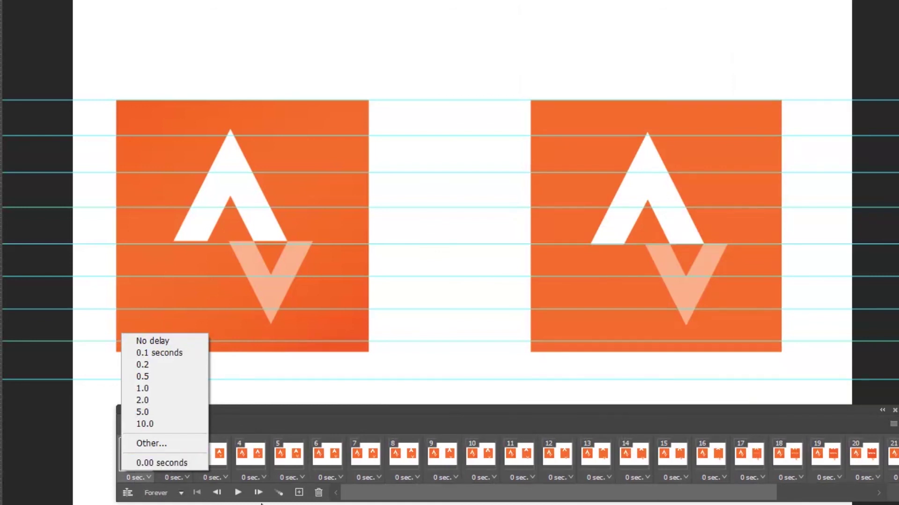
key(Escape)
key(space)
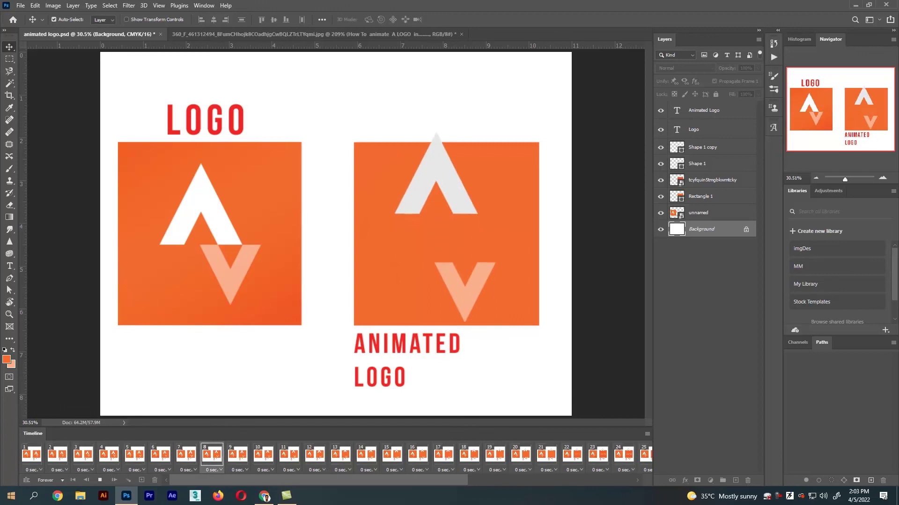
click(99, 481)
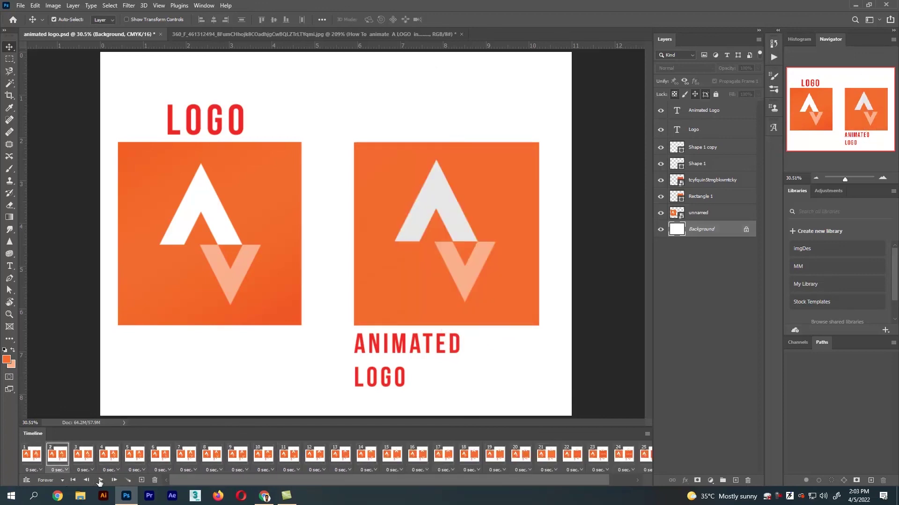
click(34, 454)
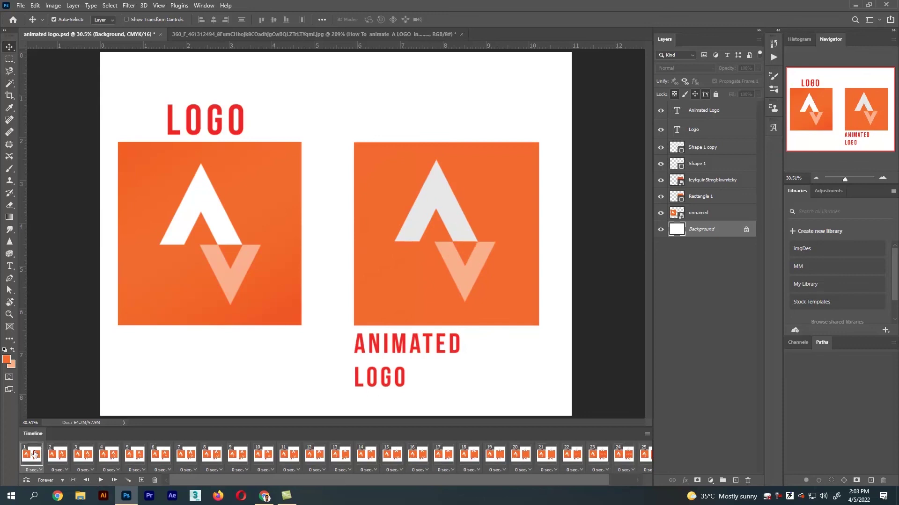